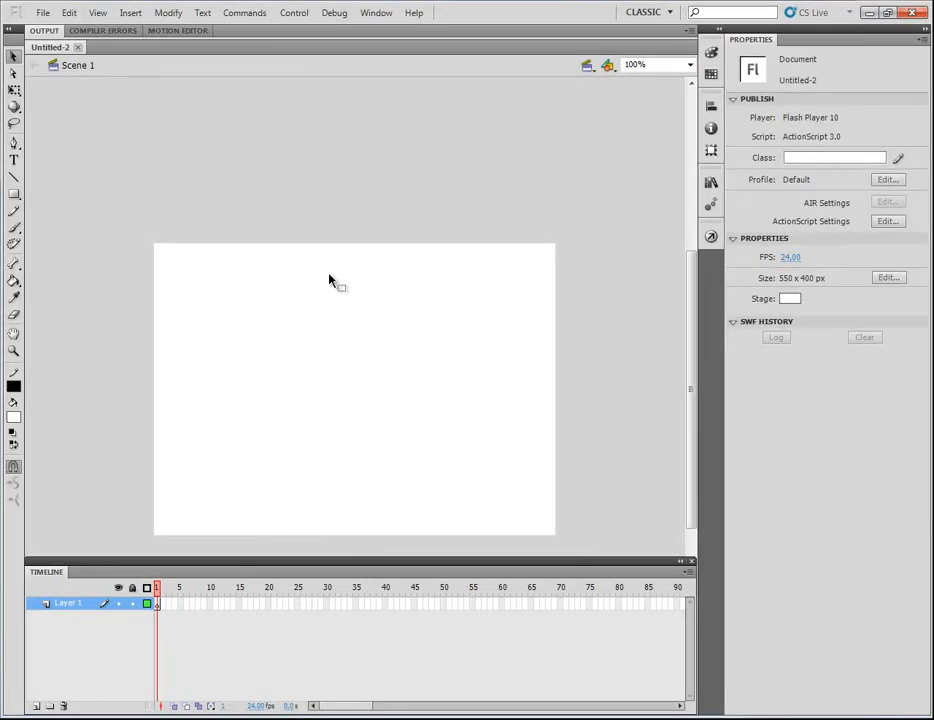
Step: Examine the blank stage at different zoom levels and look through the frames along the timeline
left_click_drag(306, 357, 342, 280)
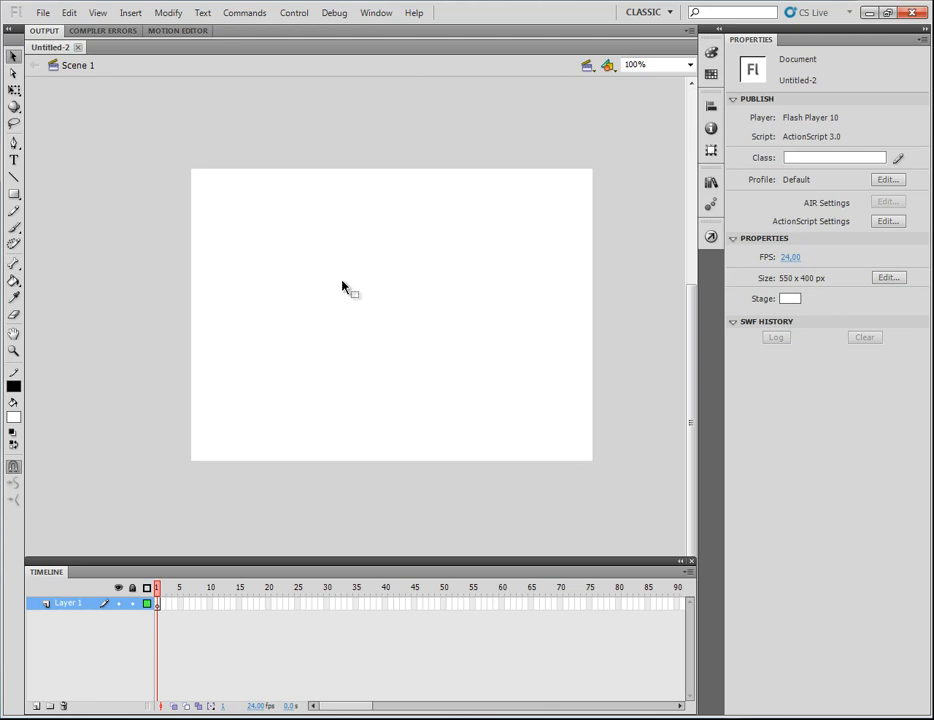
key("ctrl+2")
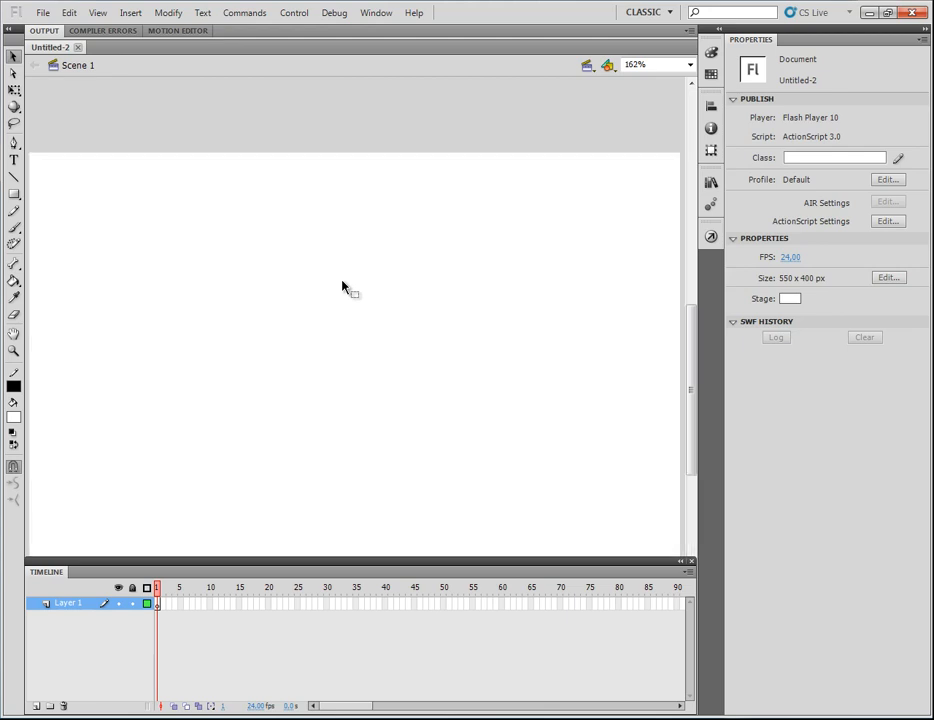
left_click_drag(324, 322, 320, 243)
key("ctrl+minus")
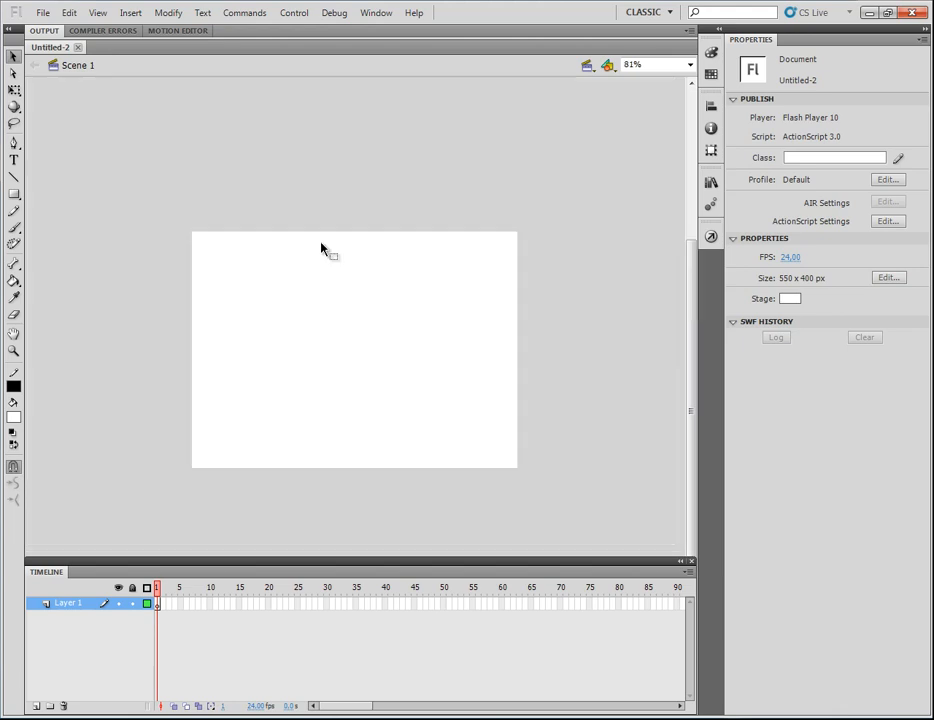
left_click_drag(363, 317, 367, 295)
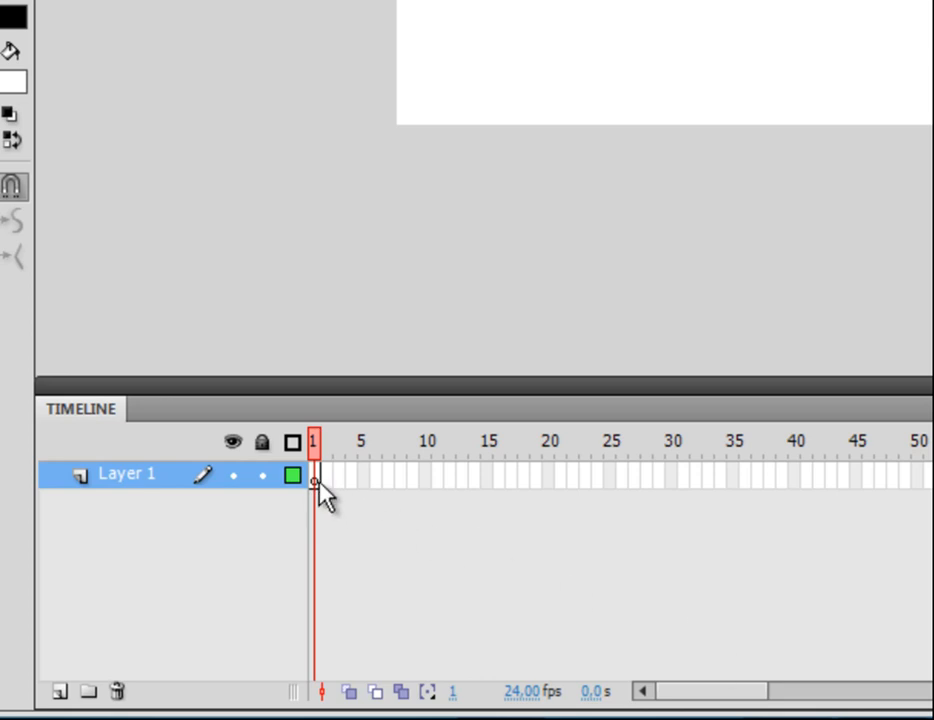
left_click_drag(723, 698, 933, 691)
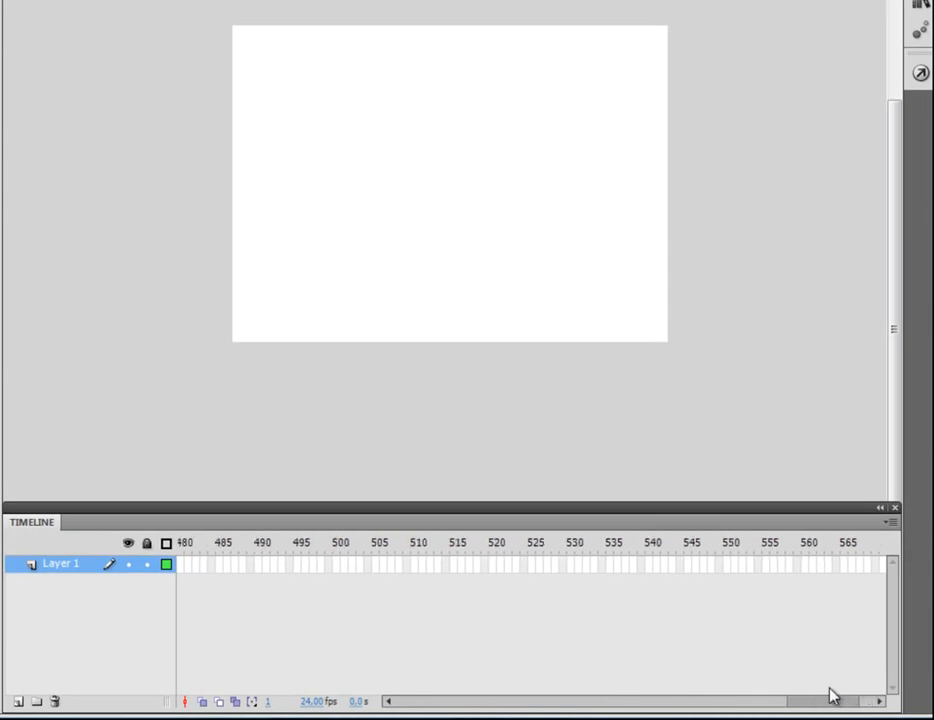
left_click_drag(830, 696, 865, 700)
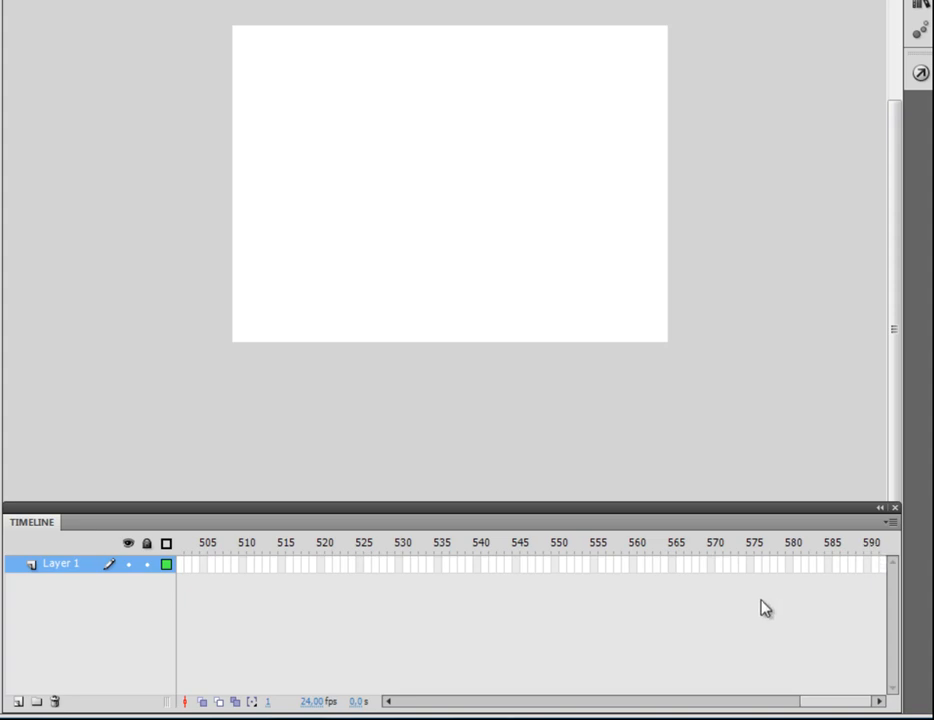
left_click_drag(845, 702, 432, 701)
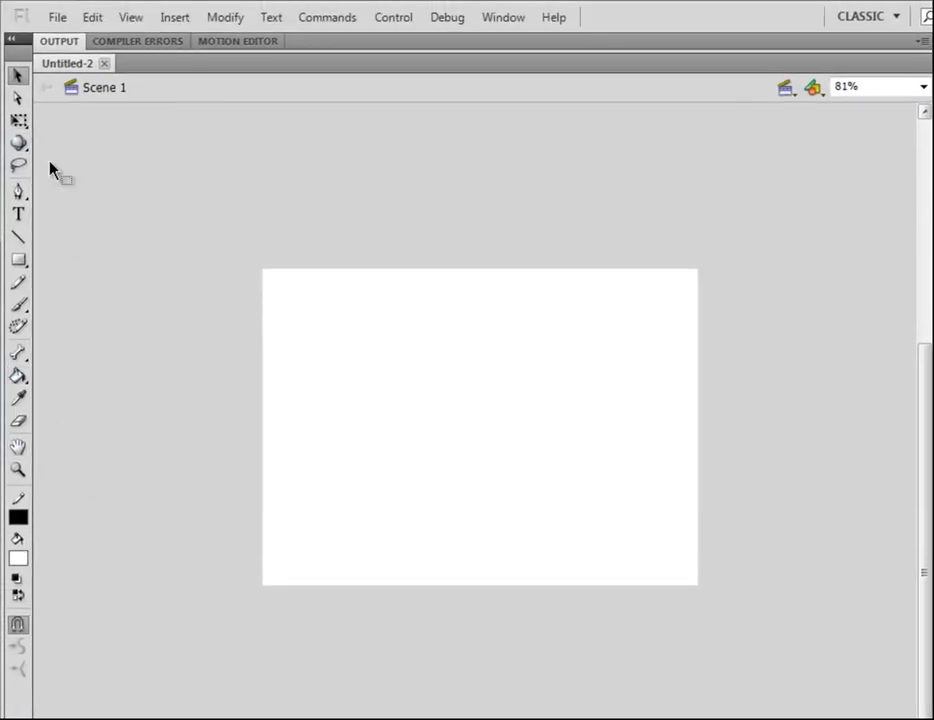
Step: Float the Tools panel beside the stage's right edge and enlarge the Timeline panel up to the stage's lower edge
left_click(11, 40)
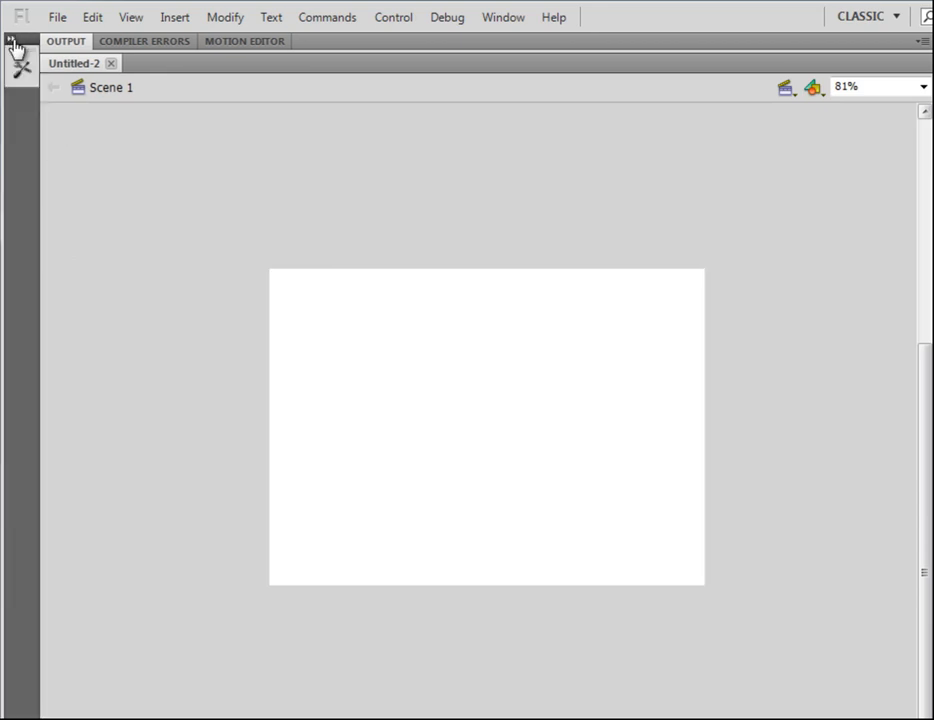
left_click(10, 40)
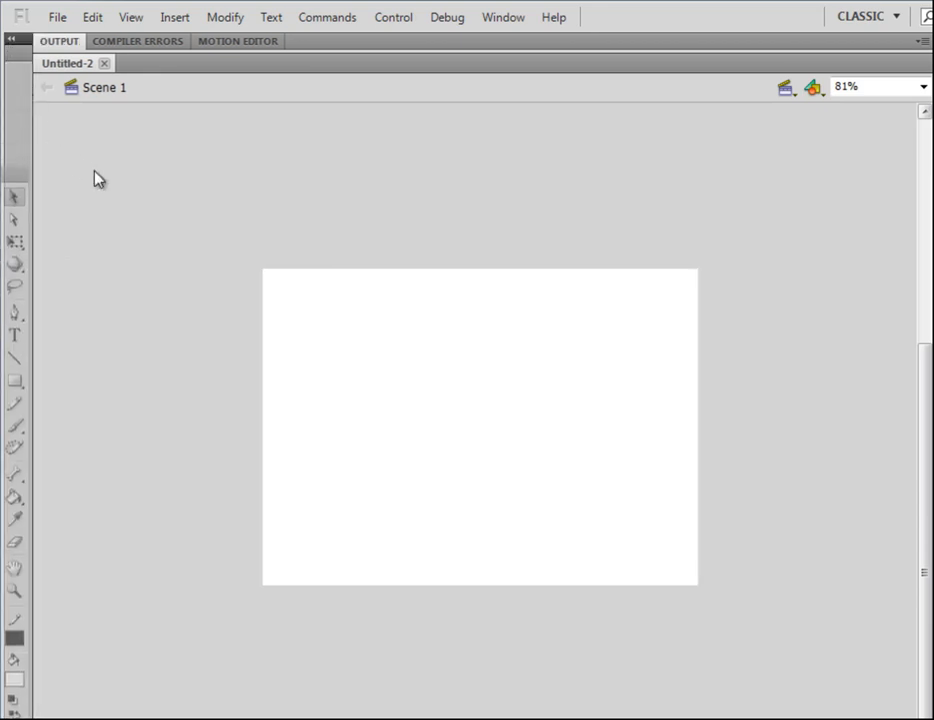
left_click_drag(87, 168, 104, 171)
left_click_drag(178, 161, 731, 330)
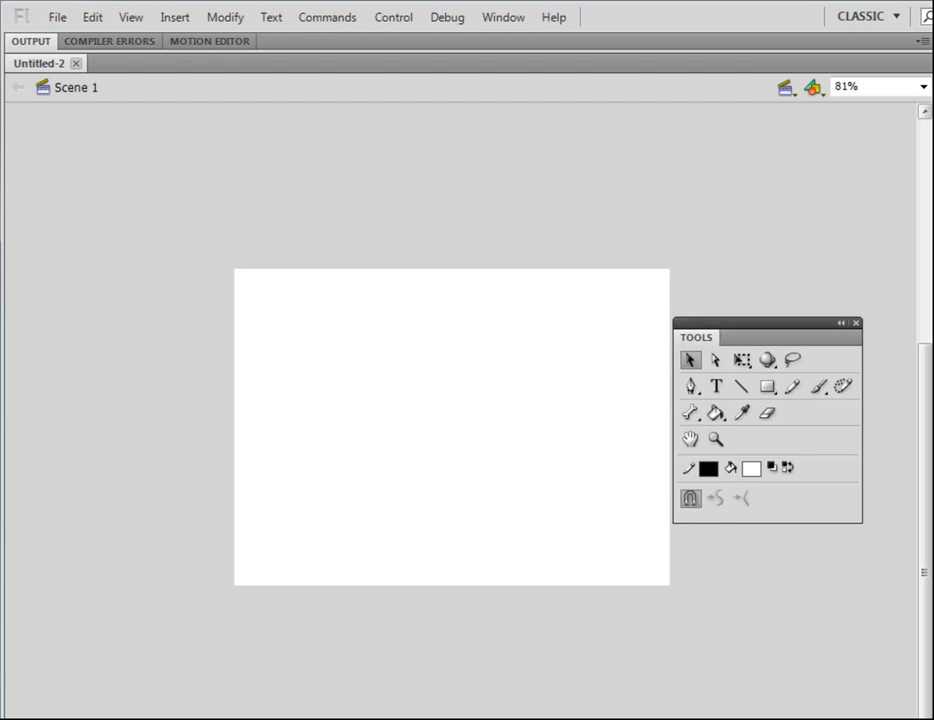
left_click_drag(636, 718, 628, 605)
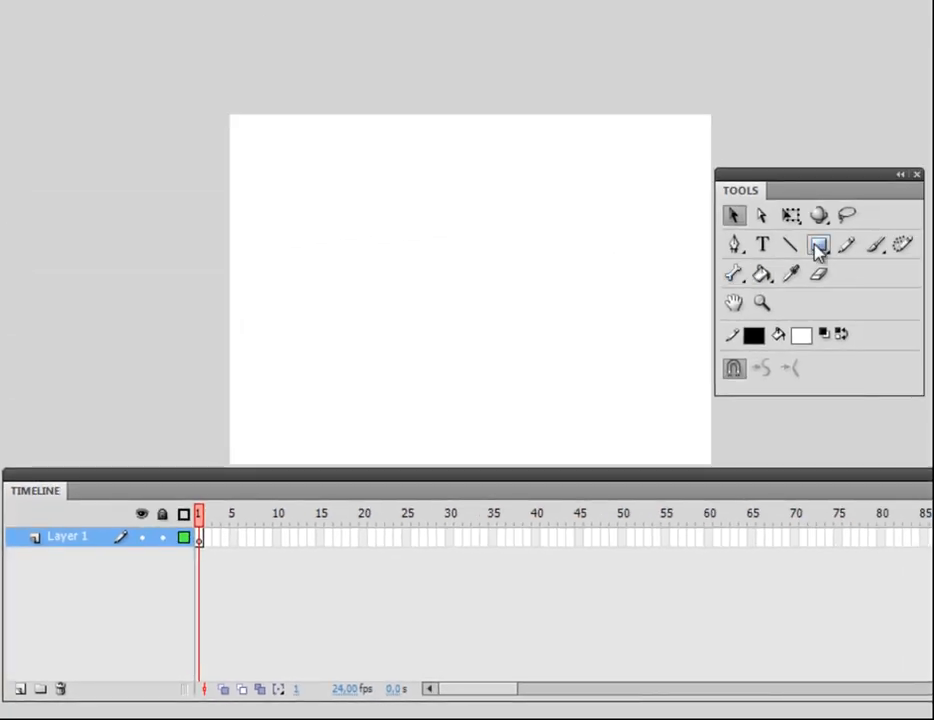
Step: Draw a trial square with a black outline and white fill on the stage, and delete it
left_click(820, 246)
left_click_drag(362, 229, 492, 359)
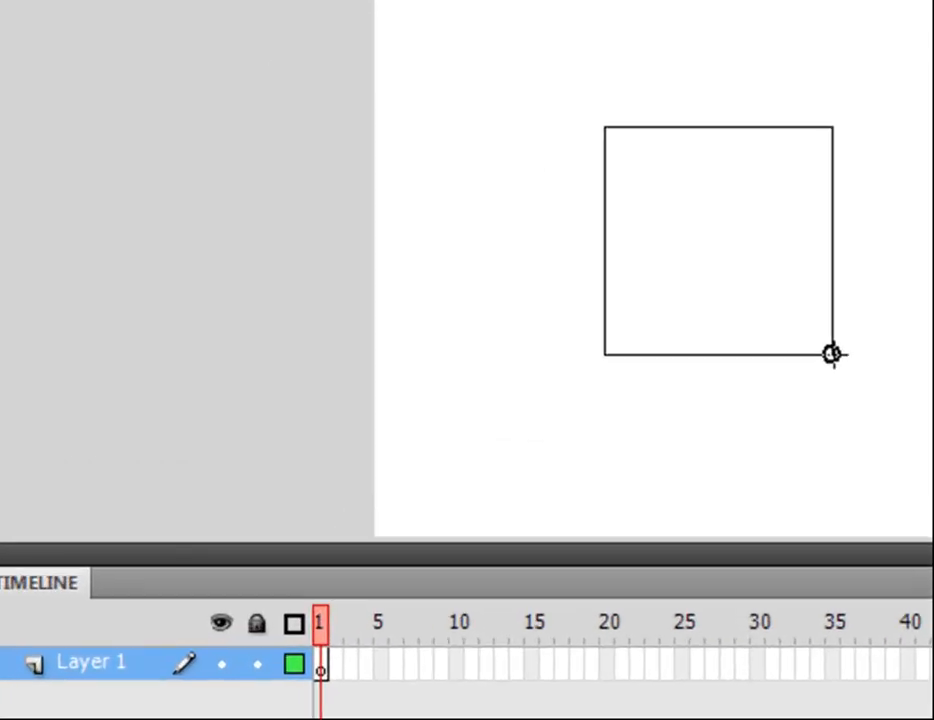
left_click_drag(831, 354, 833, 354)
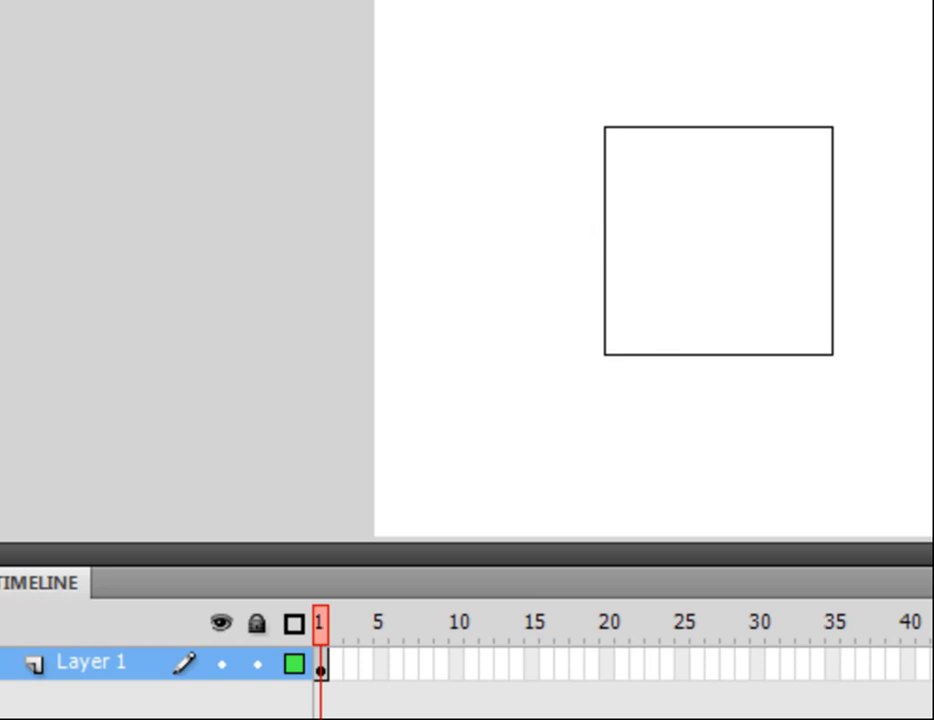
key("ctrl+a")
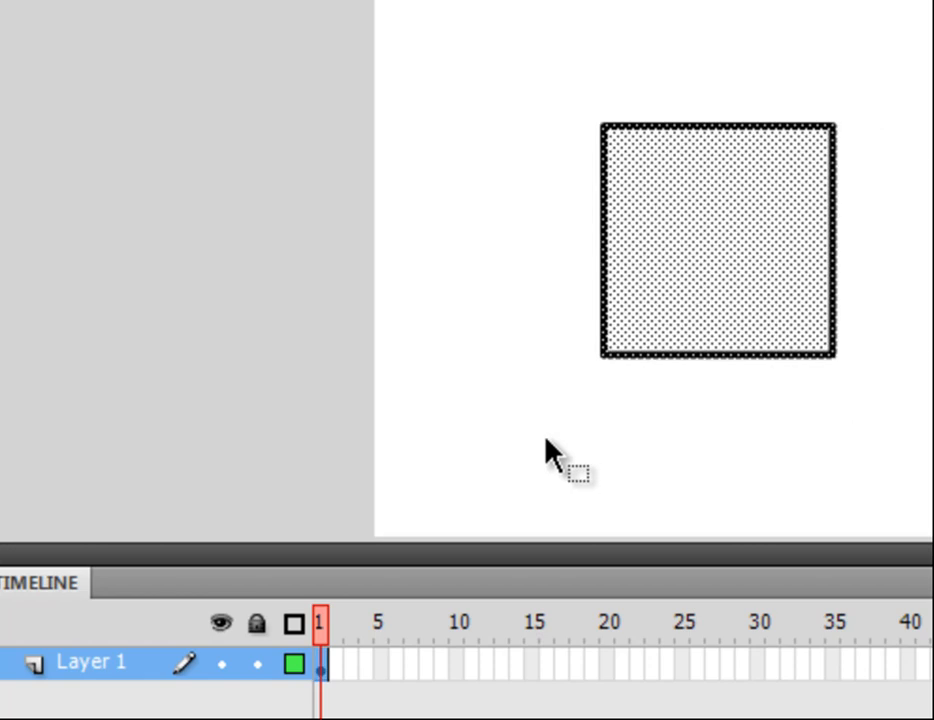
key("Delete")
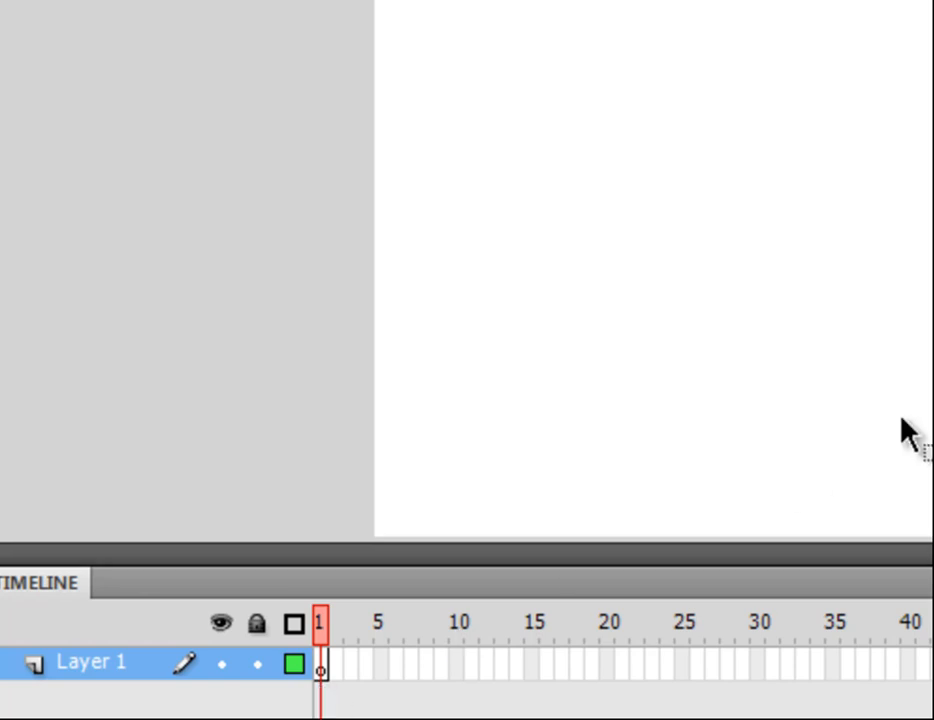
Step: Draw a black-outlined, white-filled square about 112 px wide right of the stage's centre, select its fill and outline together, and clear the selection
left_click_drag(933, 131, 844, 299)
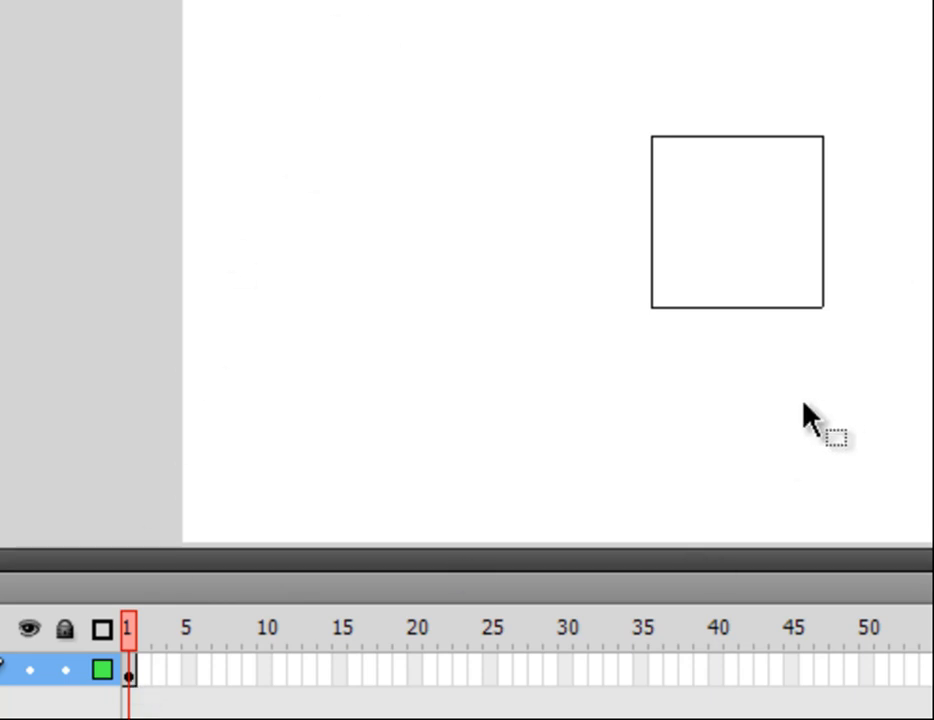
left_click(738, 258)
double_click(736, 246)
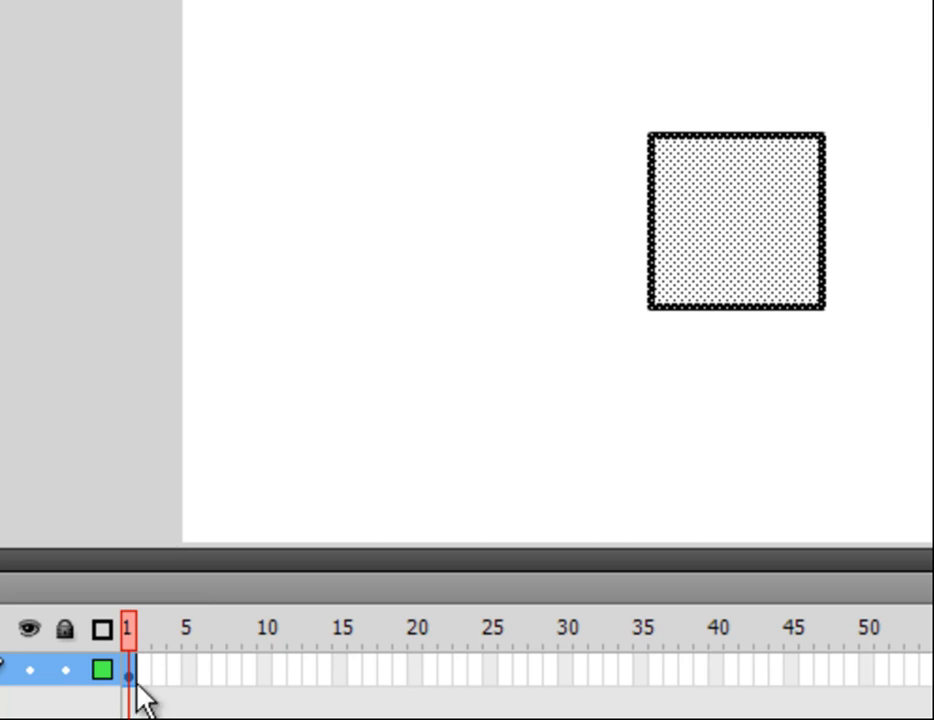
left_click_drag(137, 683, 884, 231)
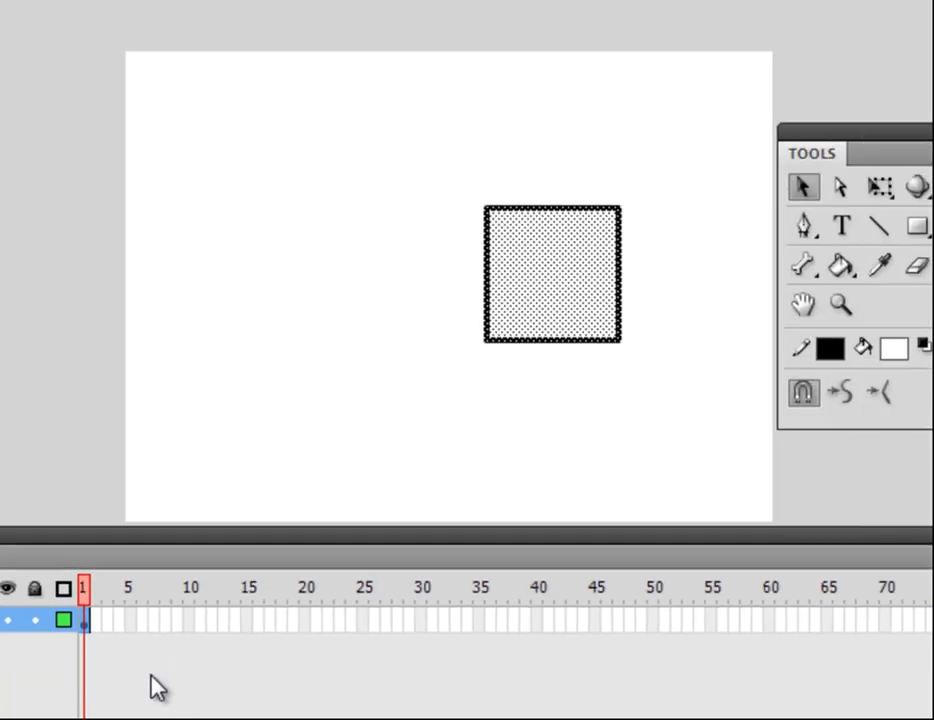
left_click(152, 676)
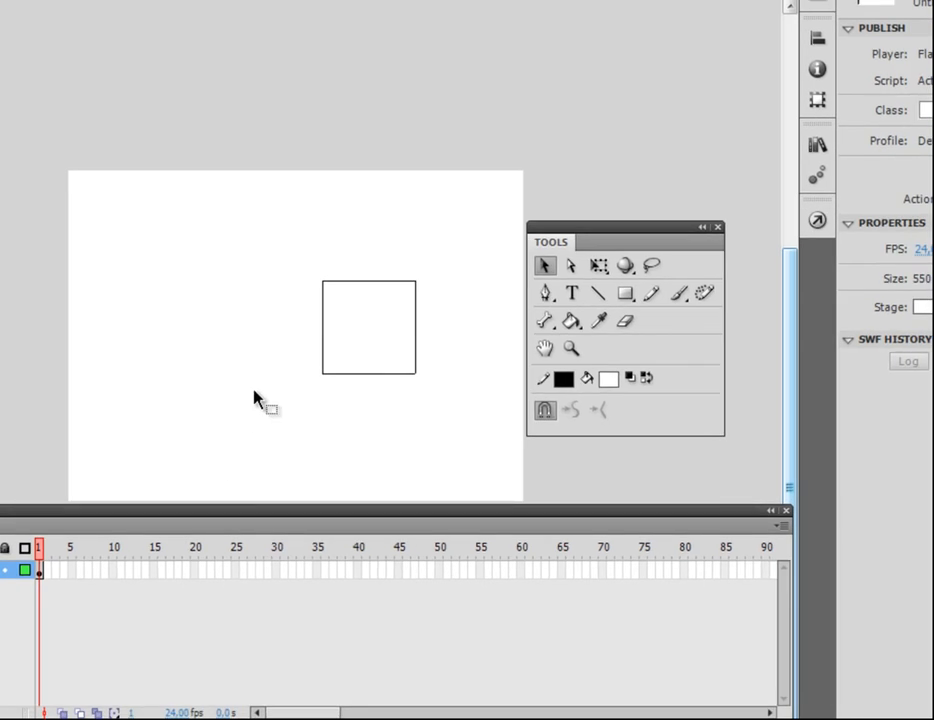
Step: Inspect the position, size, fill and stroke properties of the square's fill
left_click(364, 333)
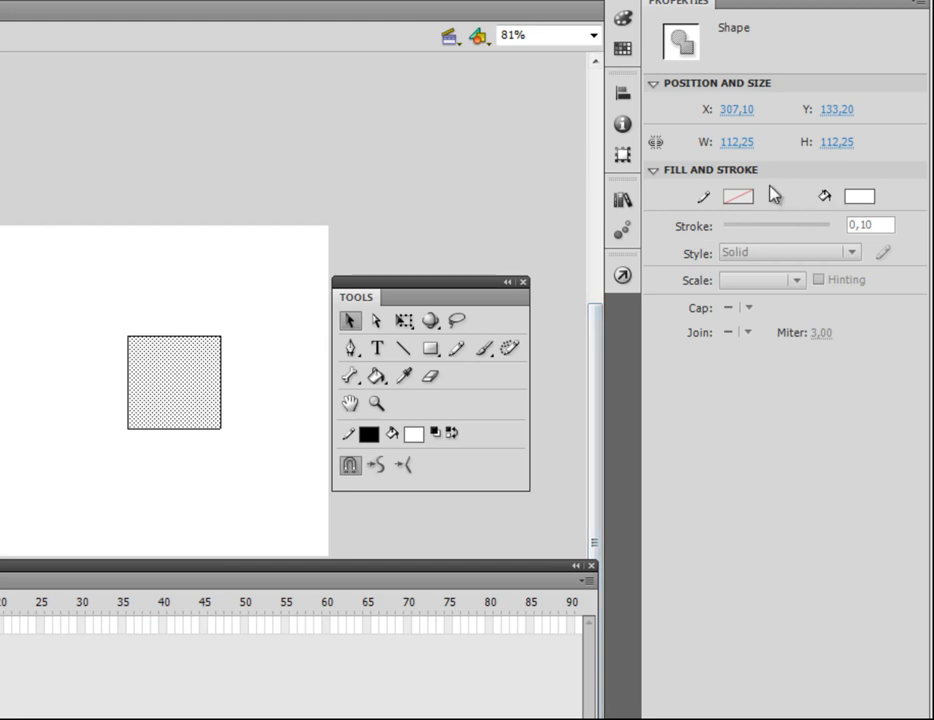
mouse_move(734, 112)
left_mouse_down()
mouse_move(652, 109)
mouse_move(790, 113)
mouse_move(694, 108)
mouse_move(778, 108)
mouse_move(716, 116)
mouse_move(740, 121)
left_mouse_up()
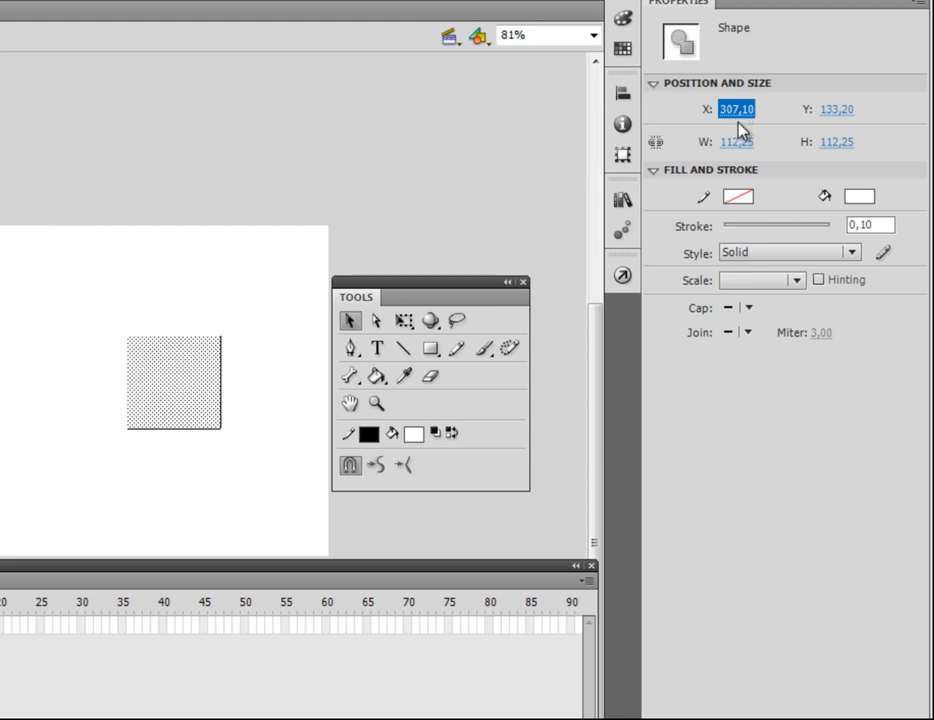
left_click(254, 337)
key("ctrl+a")
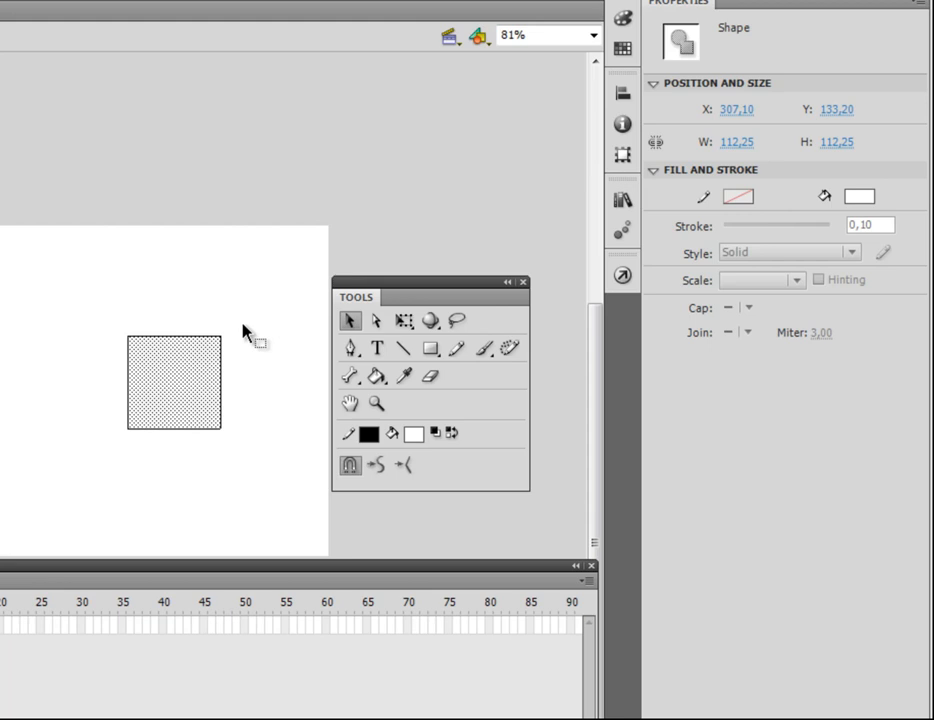
Step: Separate the square's whole outline from its fill by moving it left to about X 91, Y 164
left_click(245, 345)
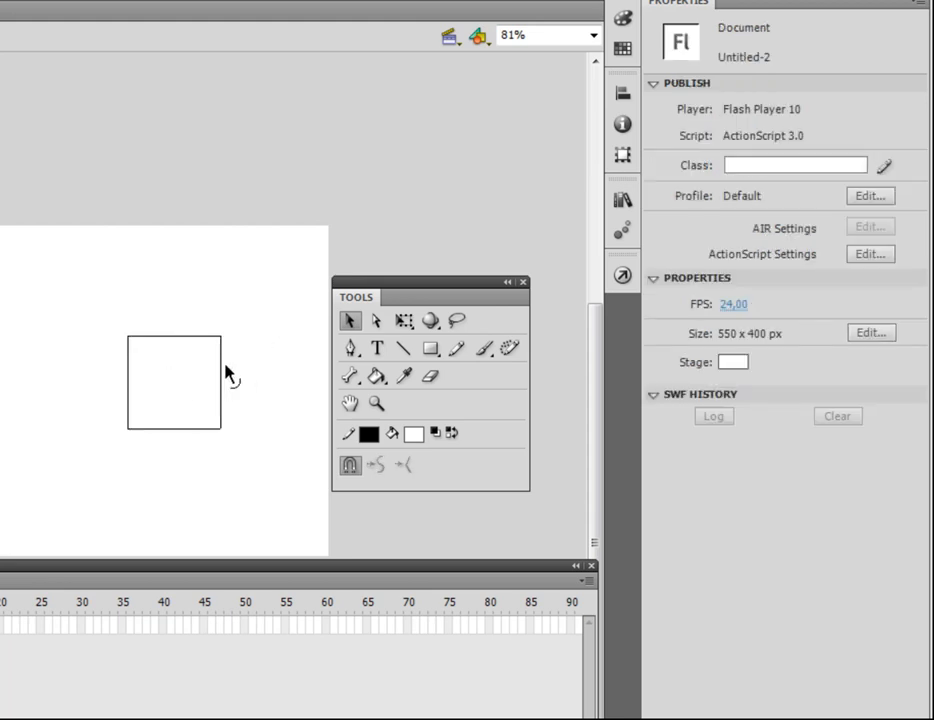
double_click(222, 373)
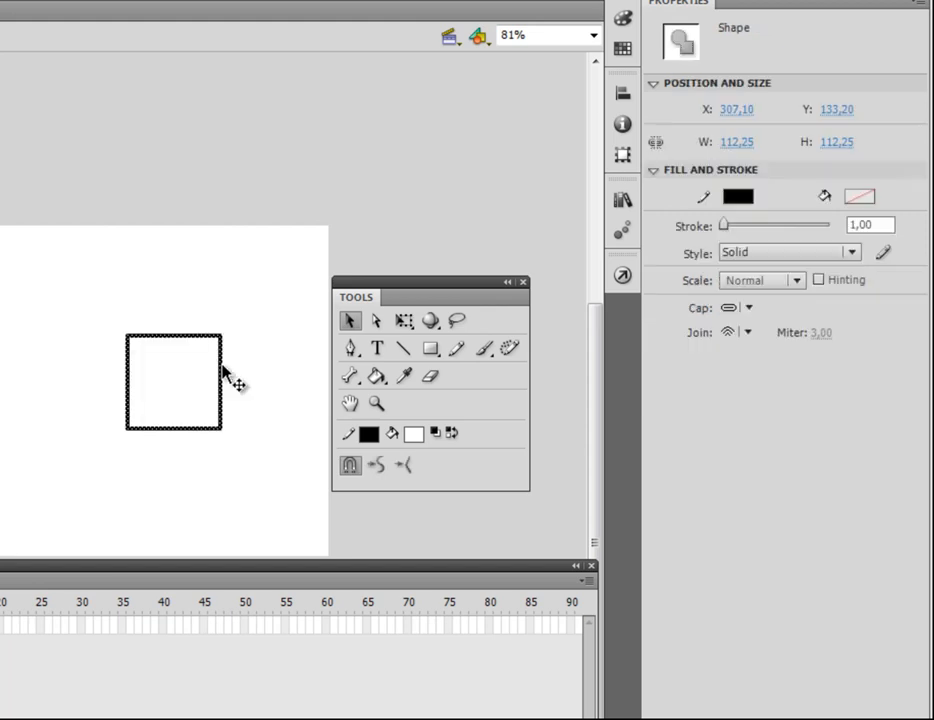
left_click_drag(223, 375, 45, 400)
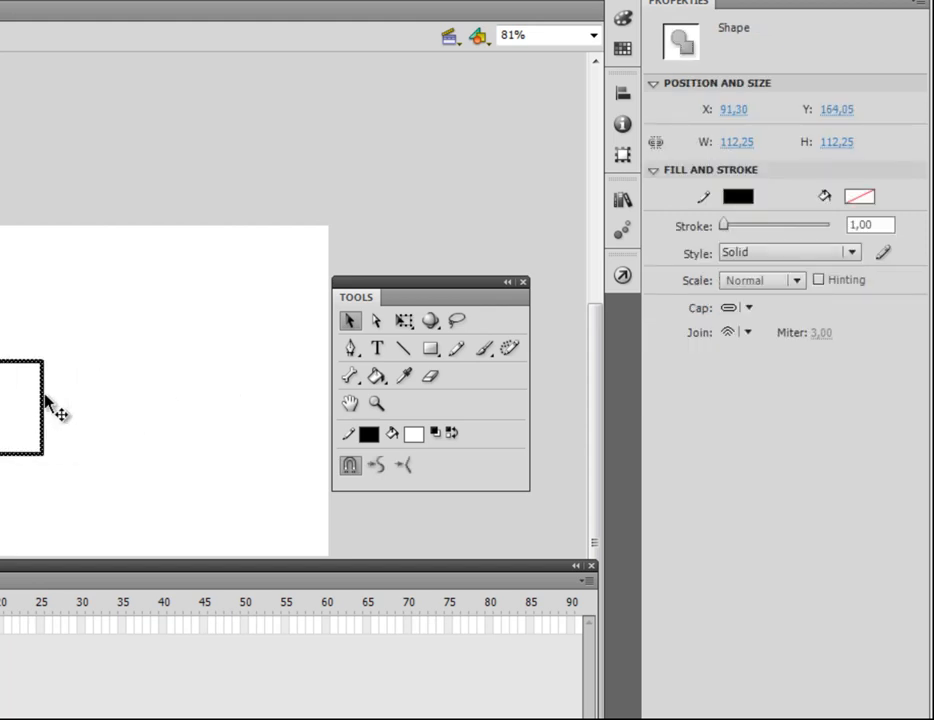
Step: Colour the square's fill red and move it next to the outline, to about X 217, Y 164
left_click(176, 388)
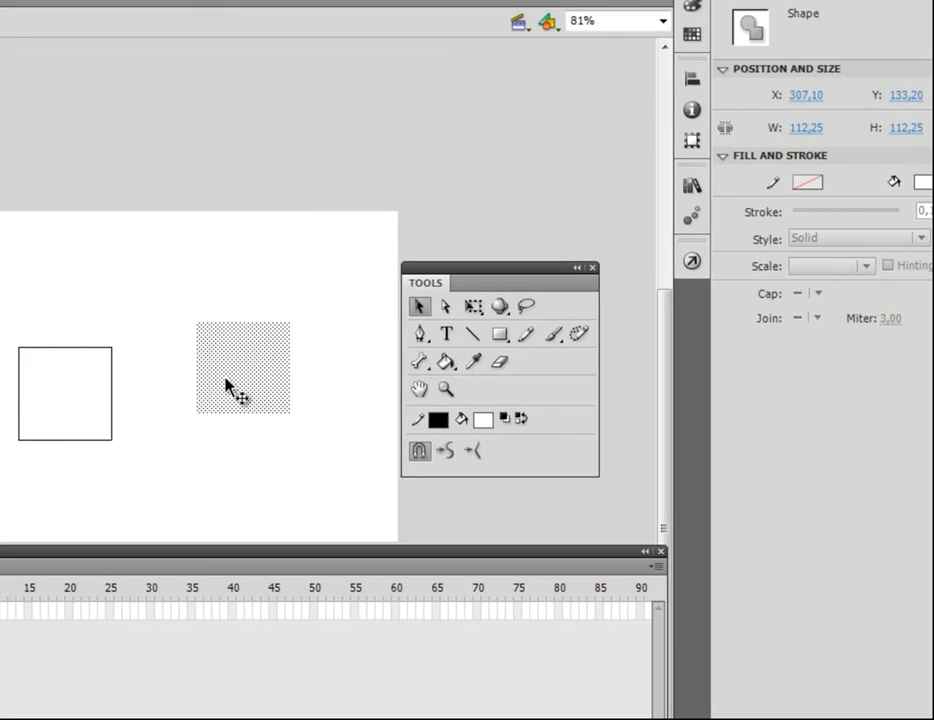
left_click(927, 183)
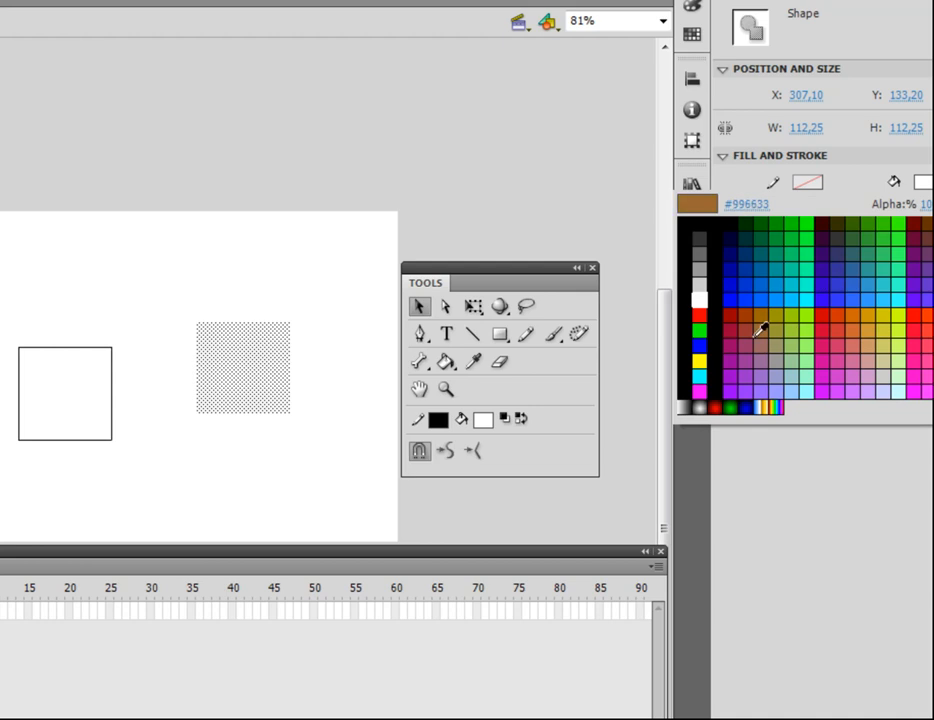
left_click(699, 315)
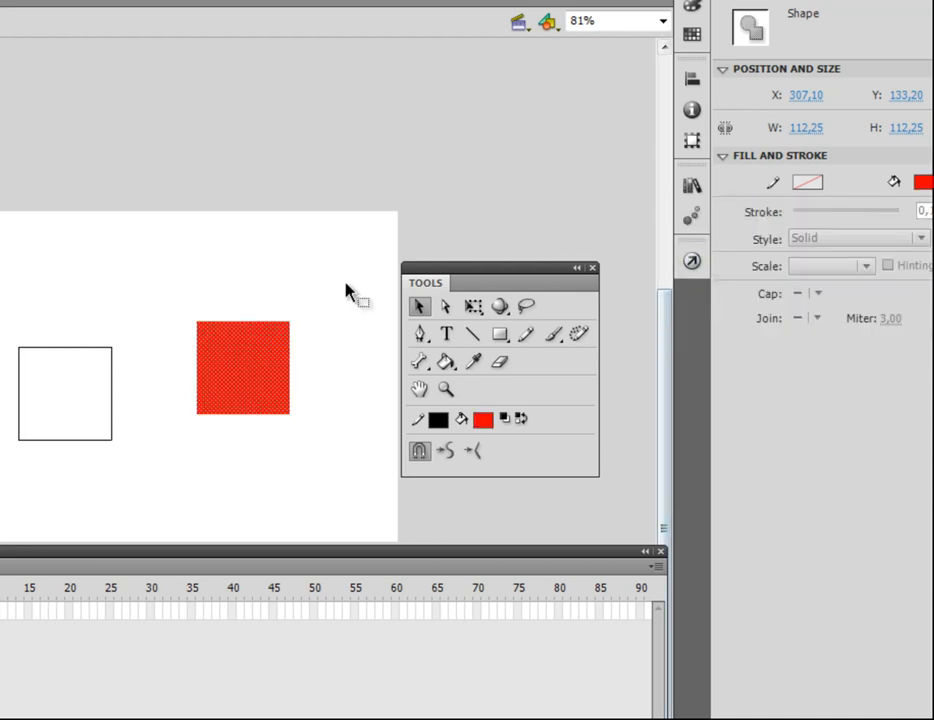
left_click(319, 313)
left_click(244, 369)
left_click_drag(244, 369, 173, 397)
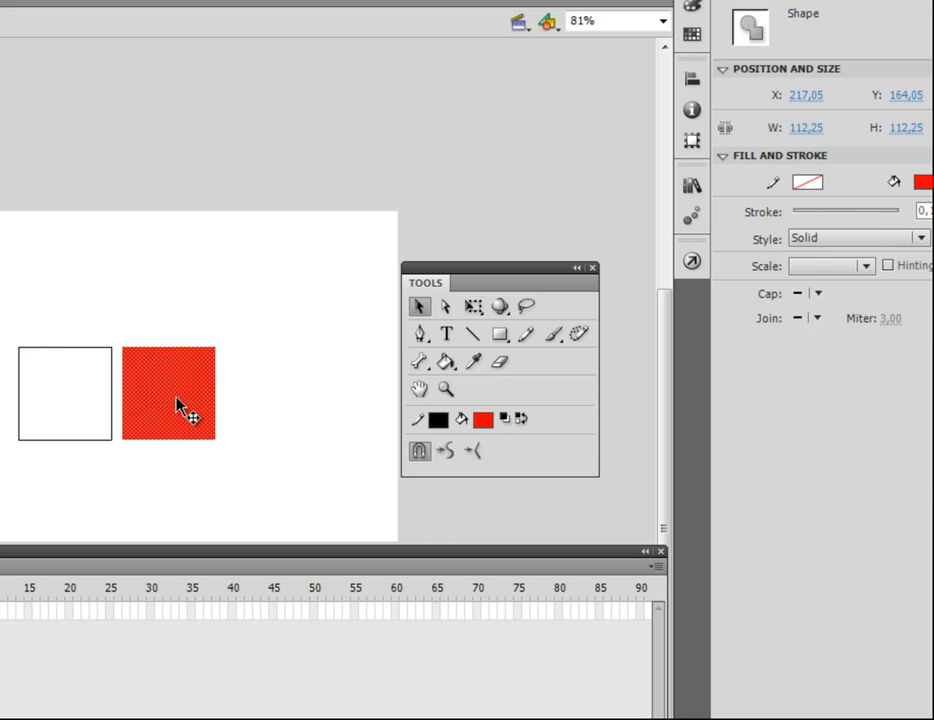
Step: Detach the outline's top segment and move it up to about X 122, Y 111
double_click(112, 403)
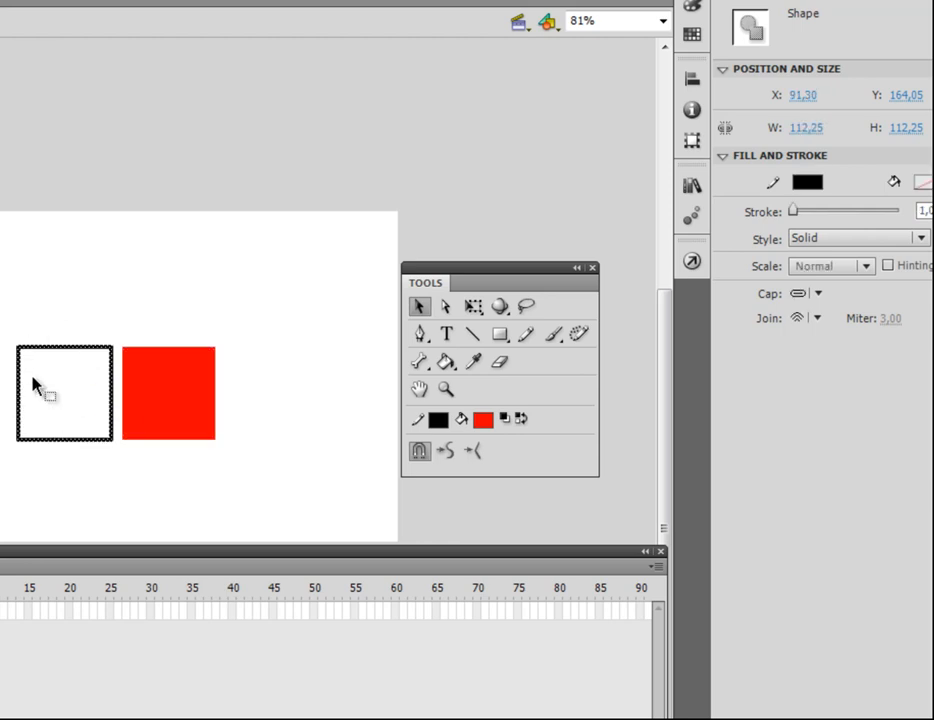
left_click(75, 317)
left_click(71, 347)
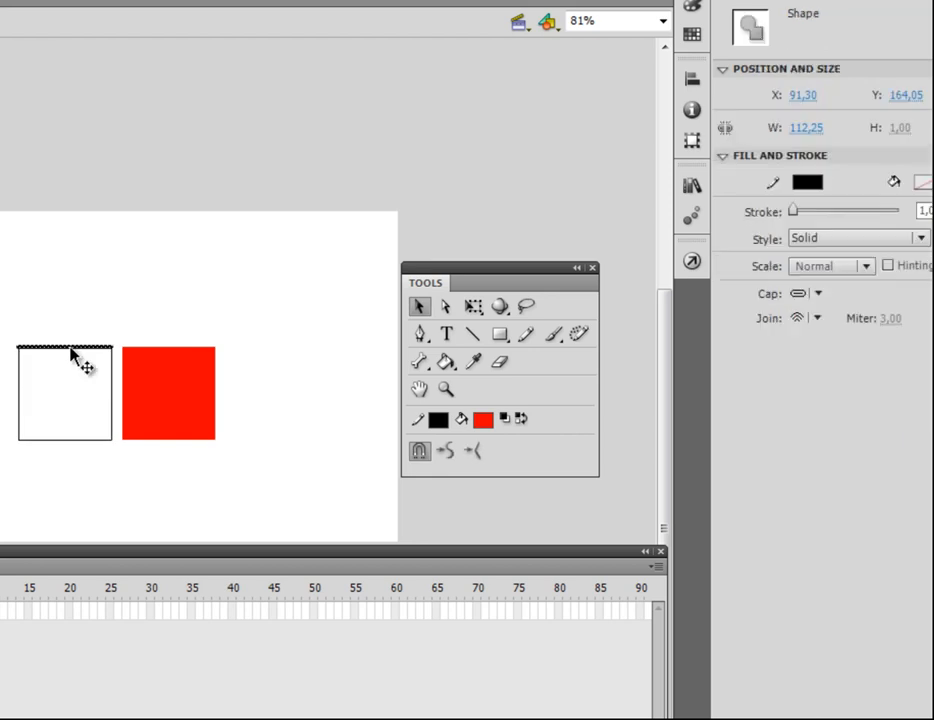
left_click_drag(71, 347, 71, 313)
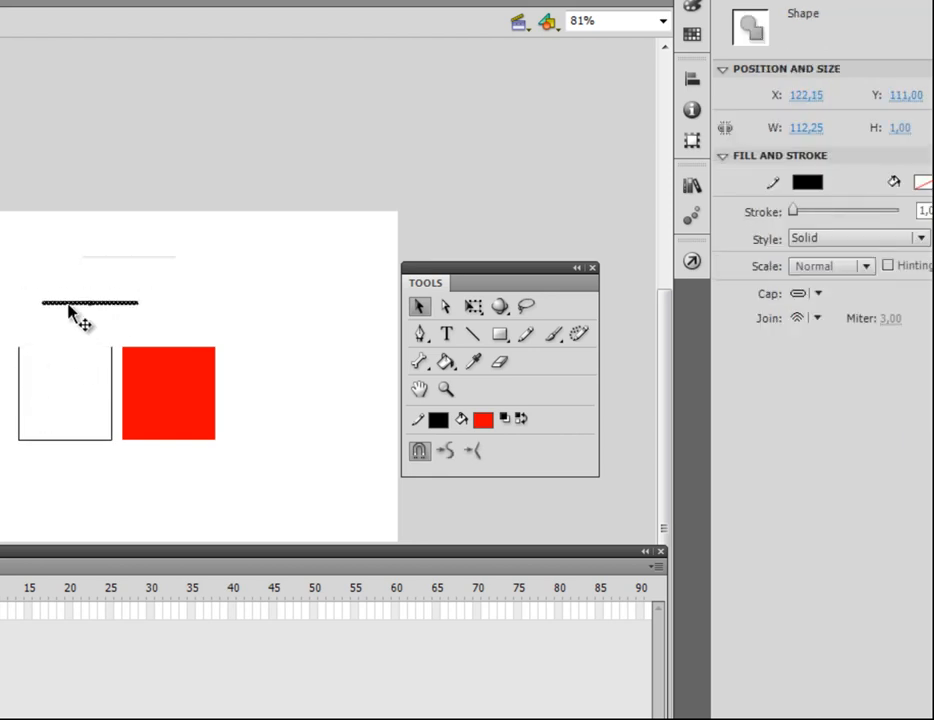
Step: Bend the outline's bottom segment into a downward curve and move the left segment away toward the stage's left edge
left_click_drag(86, 439, 84, 480)
left_click(20, 405)
left_click_drag(29, 400, 0, 400)
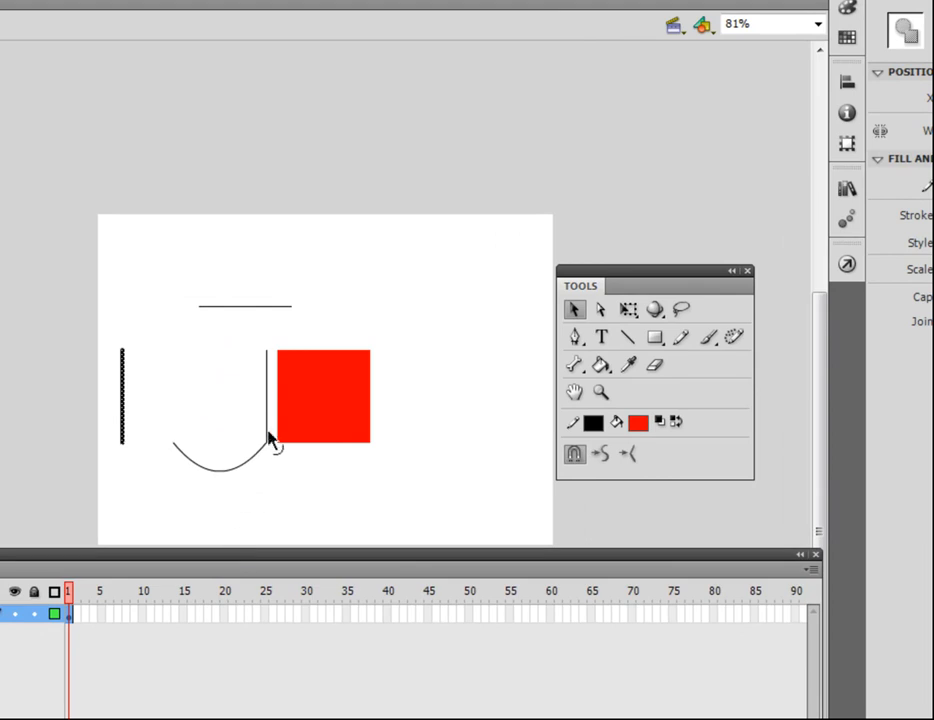
Step: Move the outline's right segment across to the far side of the red square, near the stage's right edge
mouse_move(266, 405)
left_mouse_down()
mouse_move(200, 407)
mouse_move(266, 408)
left_mouse_up()
mouse_move(268, 354)
left_mouse_down()
mouse_move(229, 375)
mouse_move(173, 442)
mouse_move(223, 504)
mouse_move(370, 442)
mouse_move(263, 323)
mouse_move(264, 351)
left_mouse_up()
left_click(267, 362)
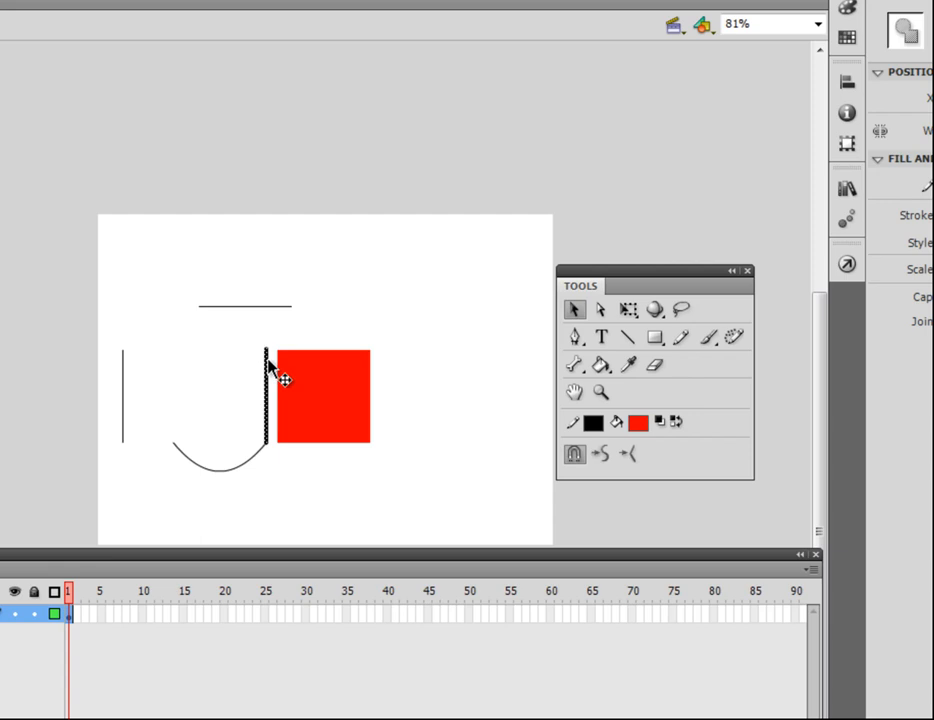
left_click_drag(268, 362, 475, 352)
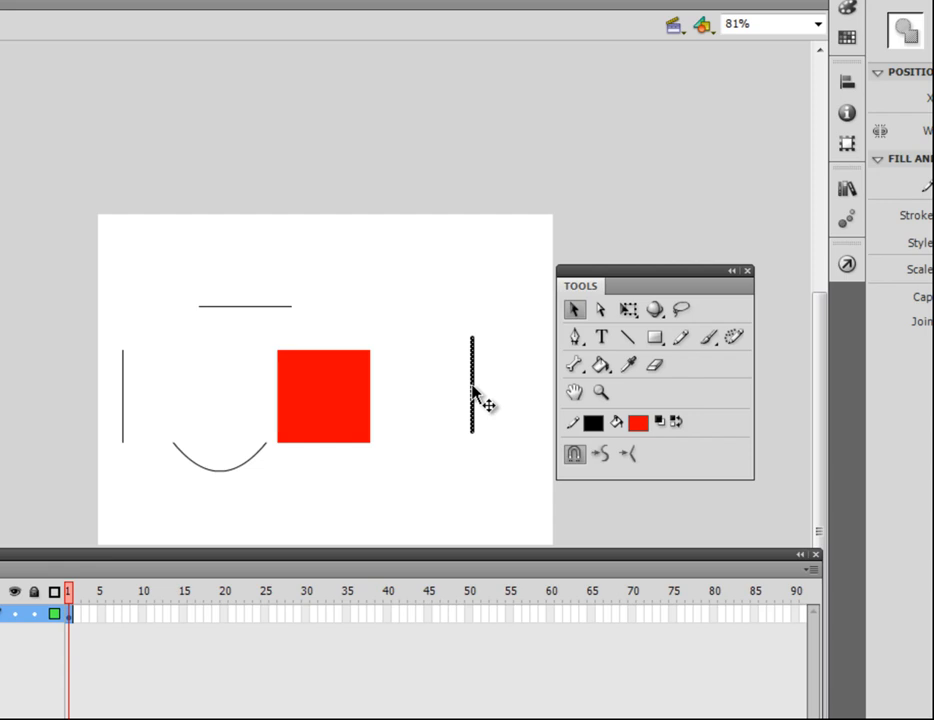
Step: Delete the outline's detached right segment, top segment and curved bottom segment
key("Delete")
left_click(249, 308)
key("Delete")
left_click(241, 467)
key("Delete")
Step: Move the remaining vertical outline segment closer to the red square and deselect it
left_click(124, 413)
left_click_drag(127, 414, 208, 405)
left_click(233, 393)
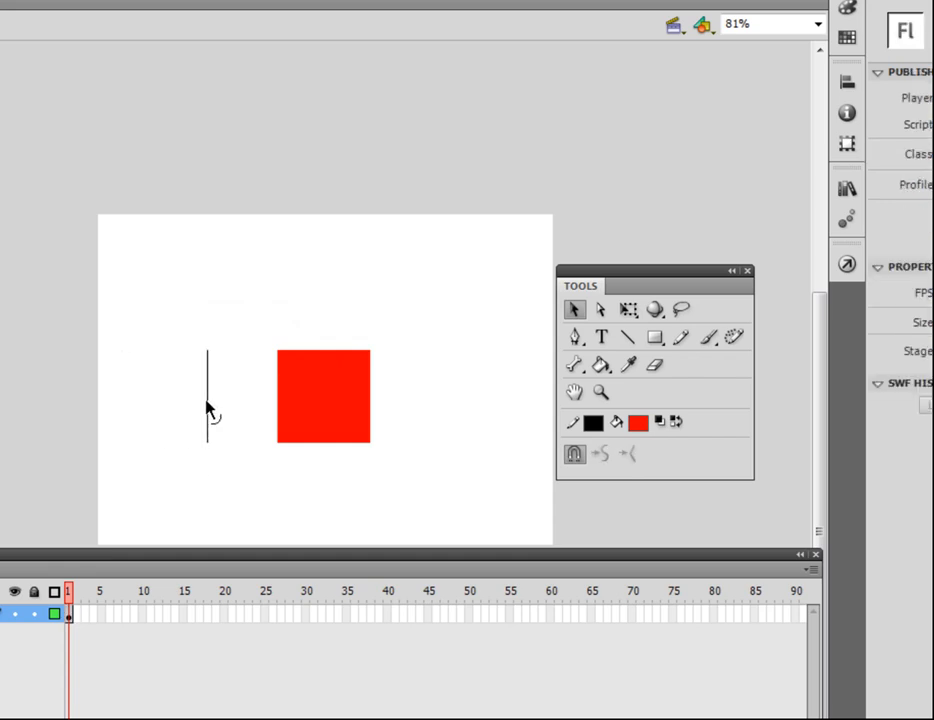
Step: Reposition the vertical line and bend it into a curve bulging toward the red square, with its upper end pulled away from the square
left_click_drag(207, 403, 157, 395)
left_click(165, 418)
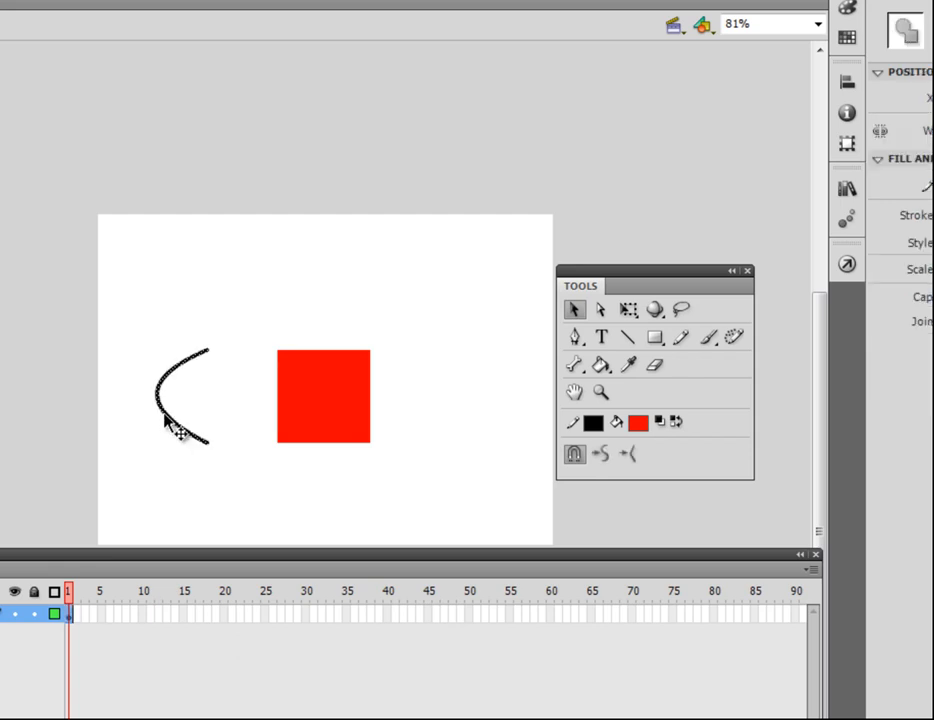
left_click_drag(158, 397, 183, 425)
left_click(179, 436)
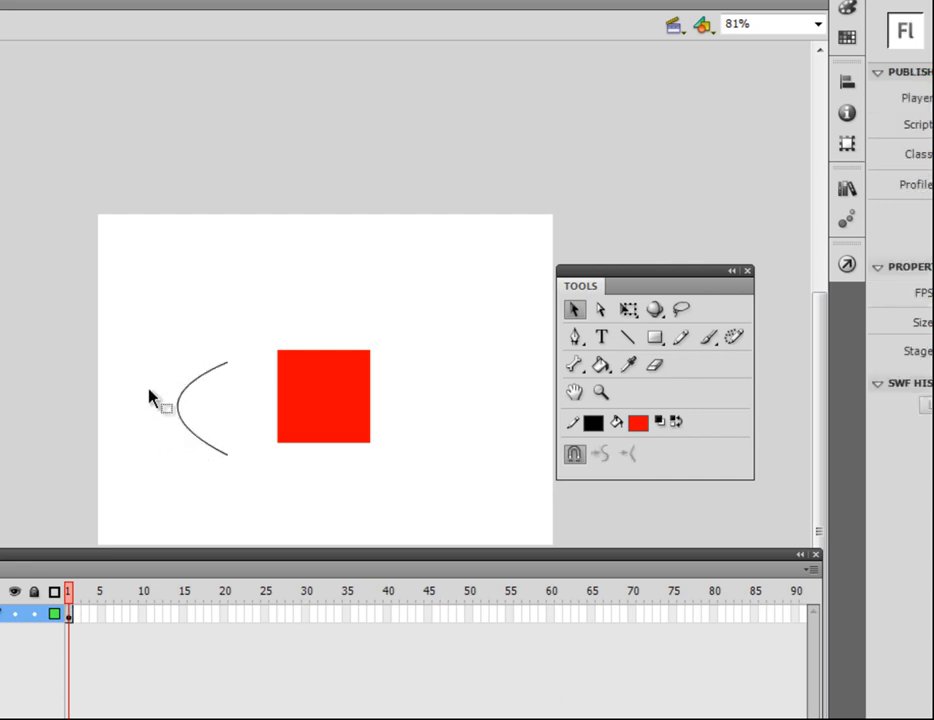
left_click_drag(181, 412, 254, 412)
left_click_drag(229, 366, 188, 352)
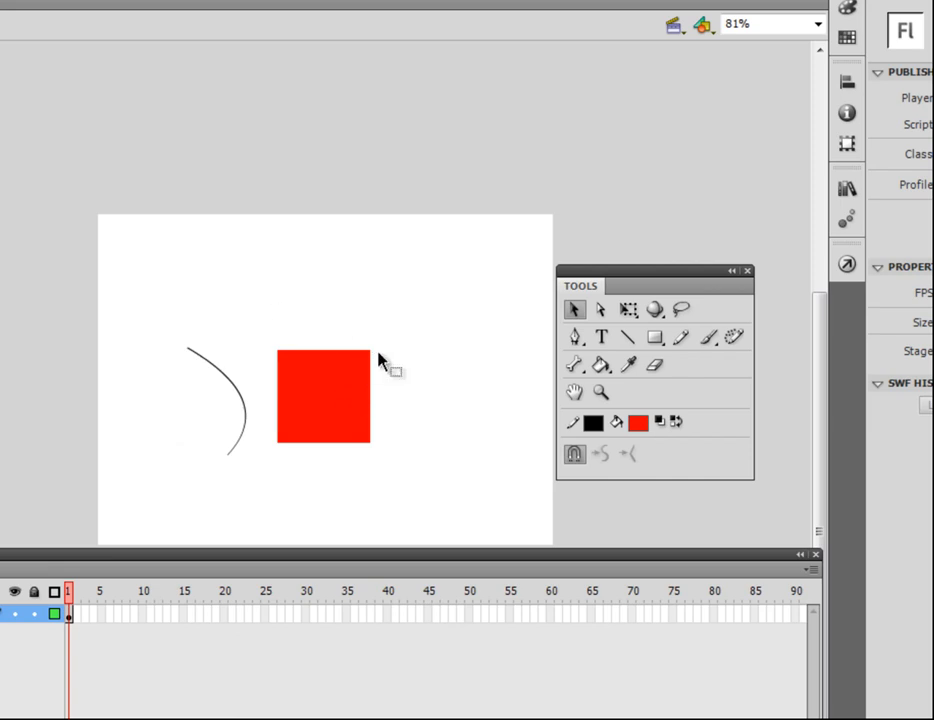
Step: Stretch the red square's upper-right corner outward and bend the resulting slanted edge into a rounded bulge
left_click_drag(373, 354, 470, 350)
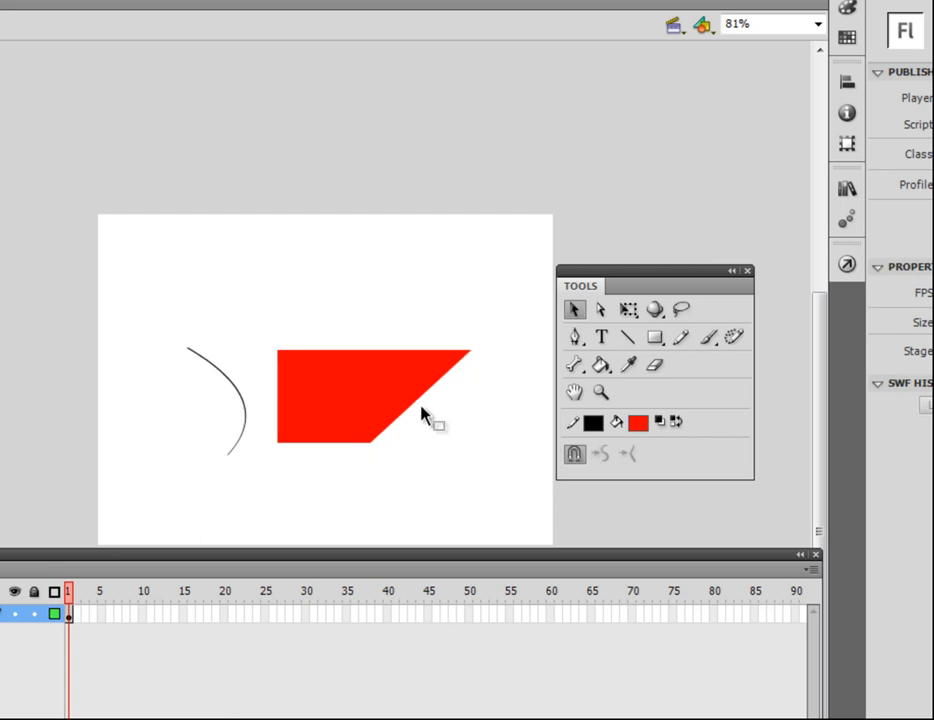
left_click_drag(423, 407, 475, 444)
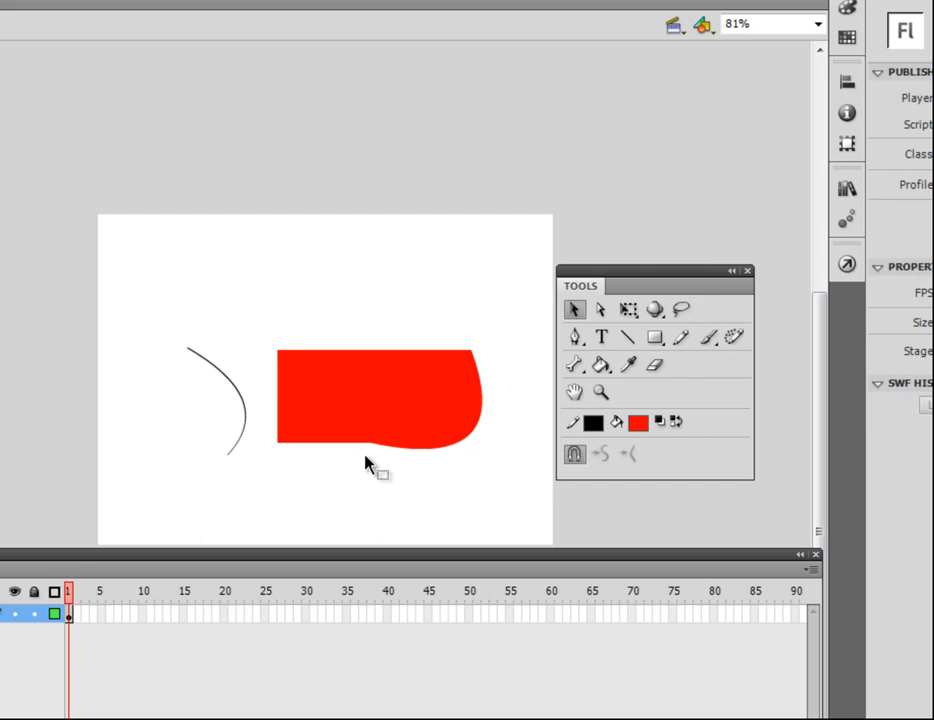
left_click_drag(358, 351, 361, 301)
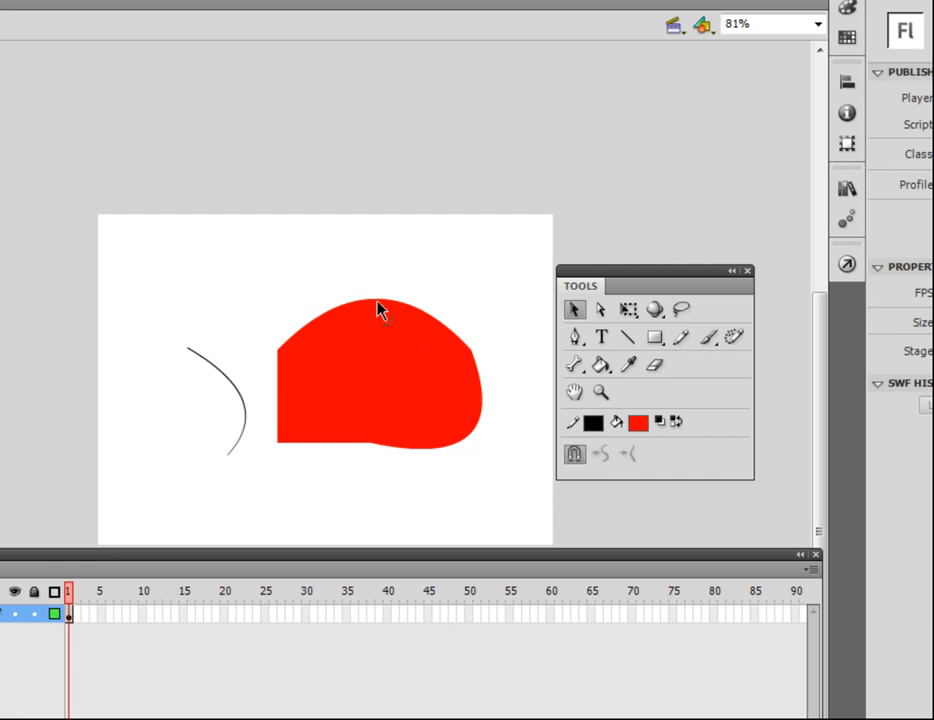
key("ctrl+z")
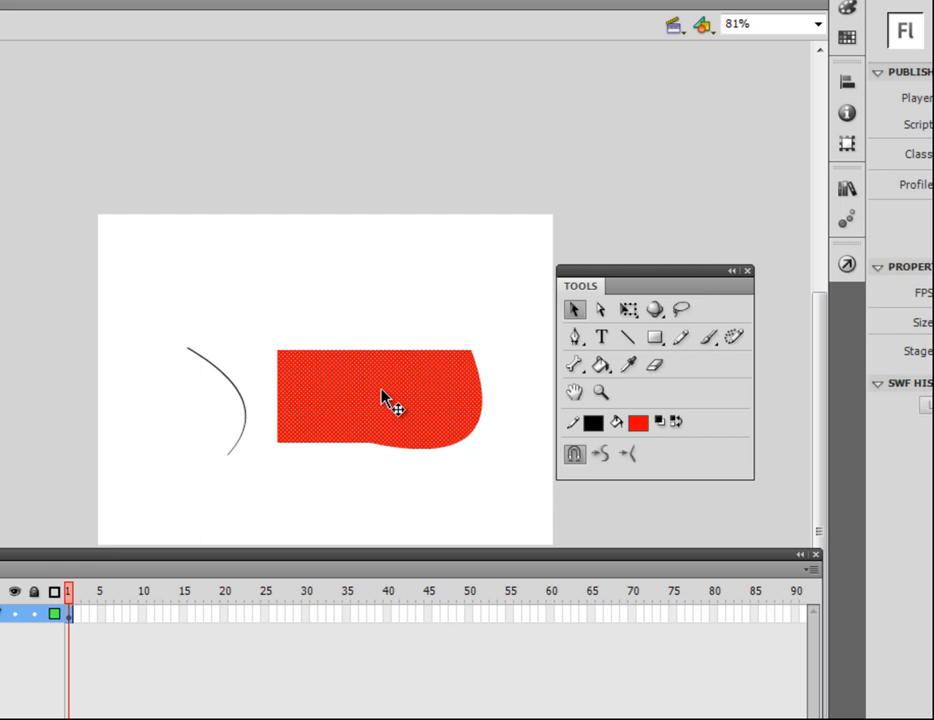
Step: Clear the stage by deleting the reshaped red fill and the curved line
left_click(380, 395)
key("Delete")
left_click(223, 372)
key("Delete")
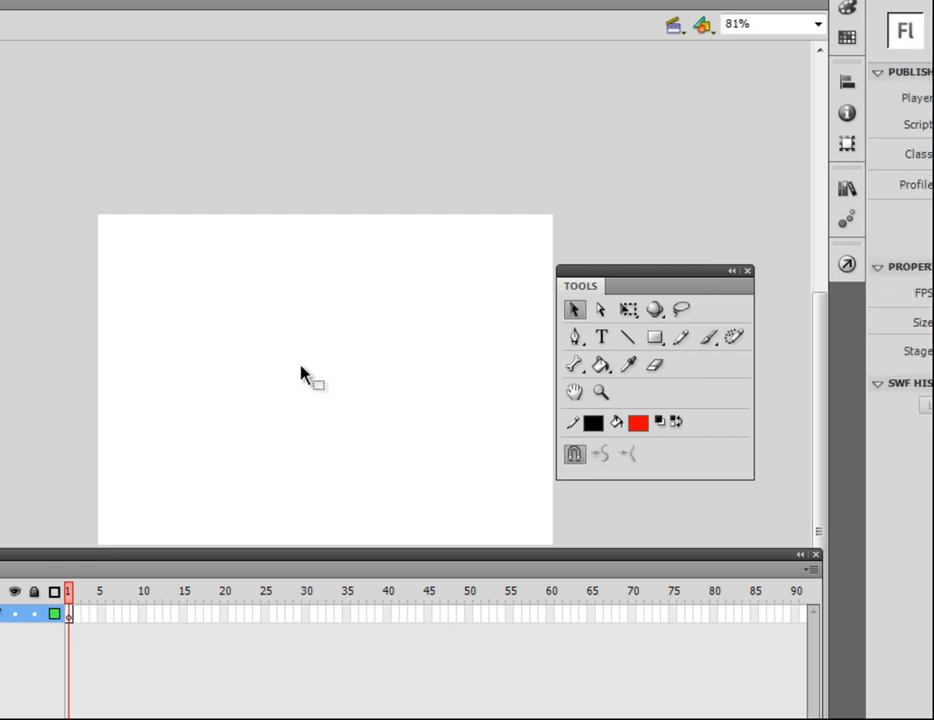
Step: Draw two separate red squares without a stroke, the second one larger at about 136 px wide
left_click(655, 337)
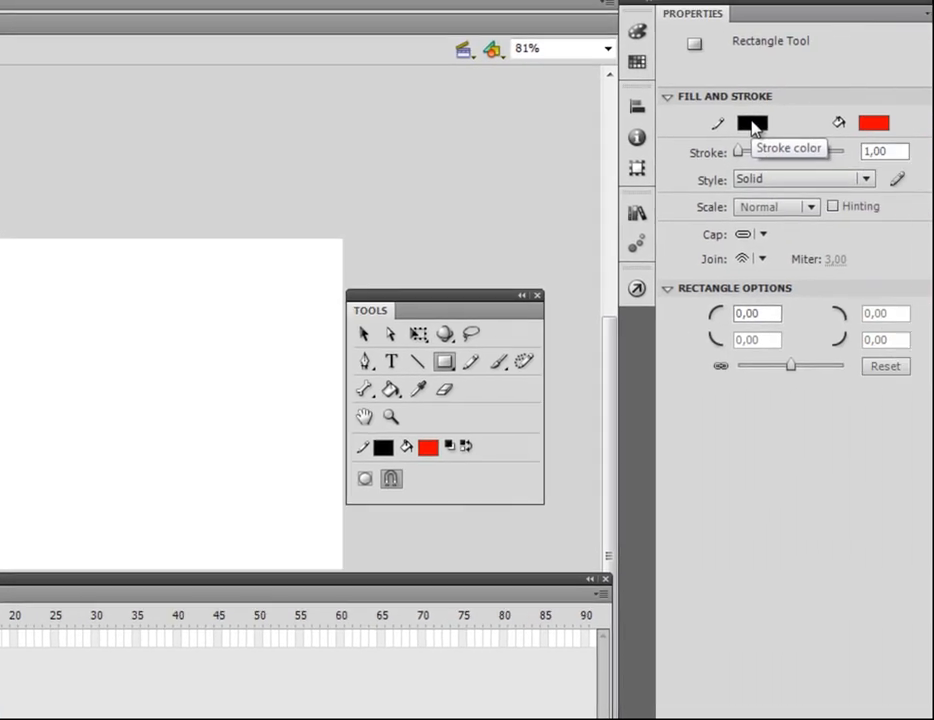
left_click(753, 123)
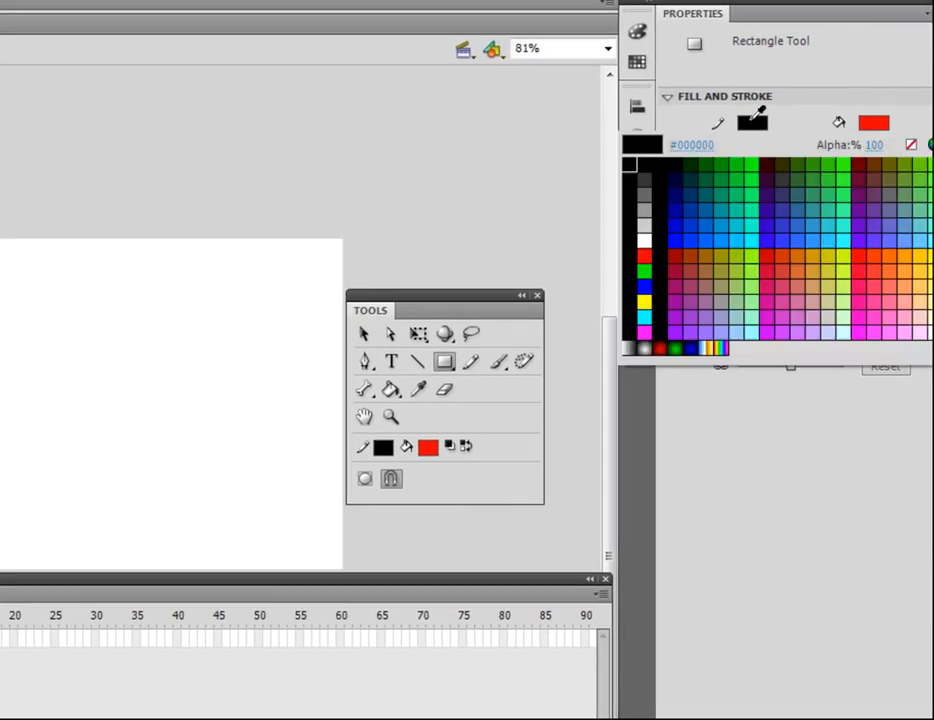
left_click(912, 146)
left_click_drag(42, 259, 181, 340)
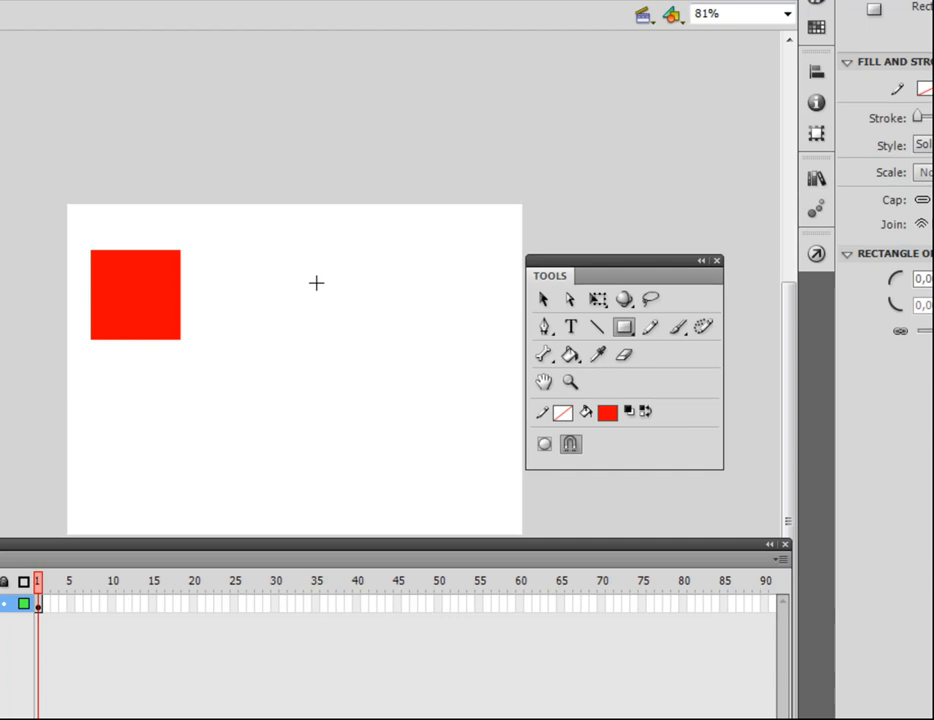
left_click_drag(287, 270, 399, 383)
Step: Move the larger red square onto the smaller one's lower-right corner, at about X 68, and deselect it to merge them
left_click(540, 301)
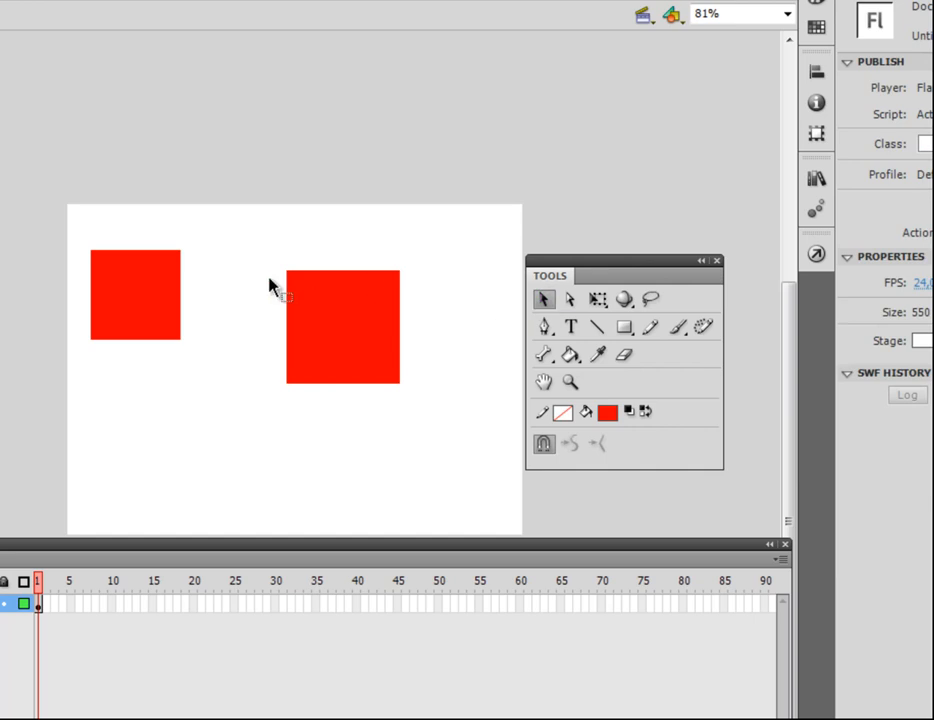
left_click(396, 316)
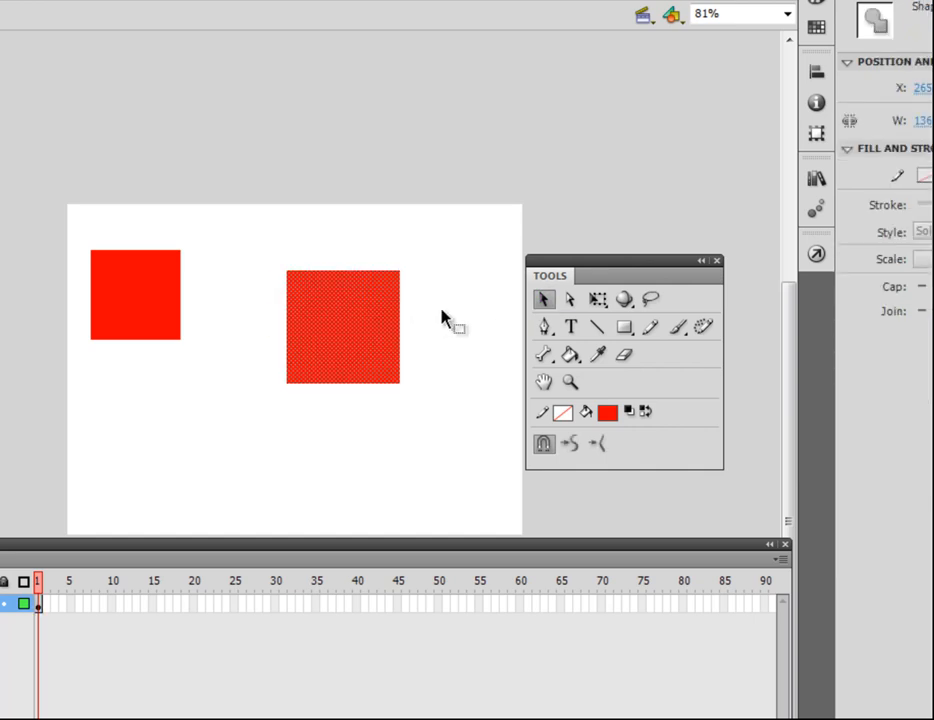
left_click(443, 318)
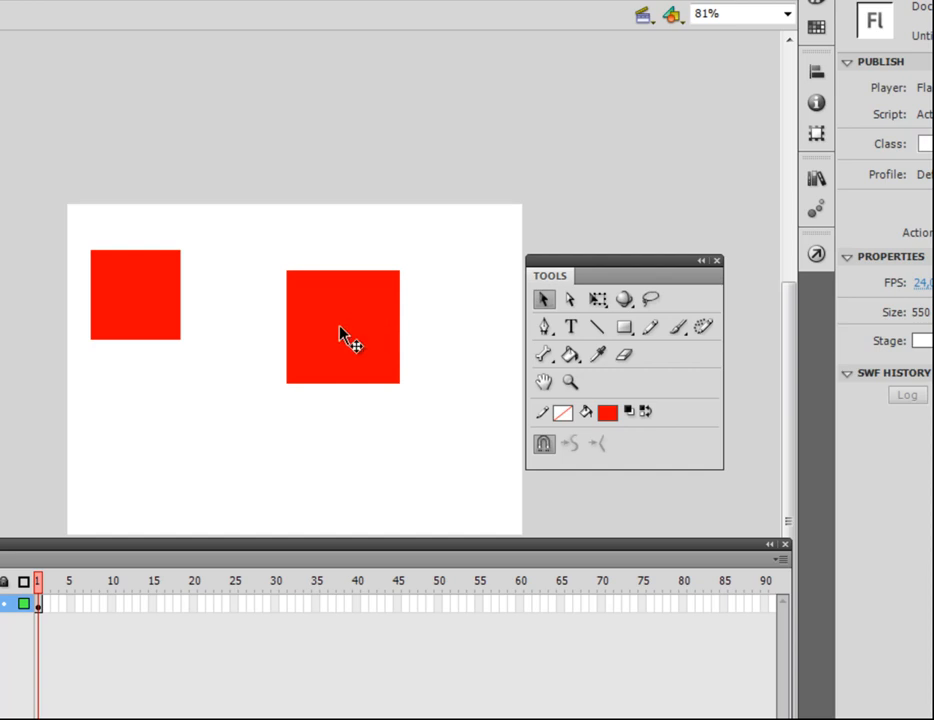
left_click_drag(341, 347, 184, 350)
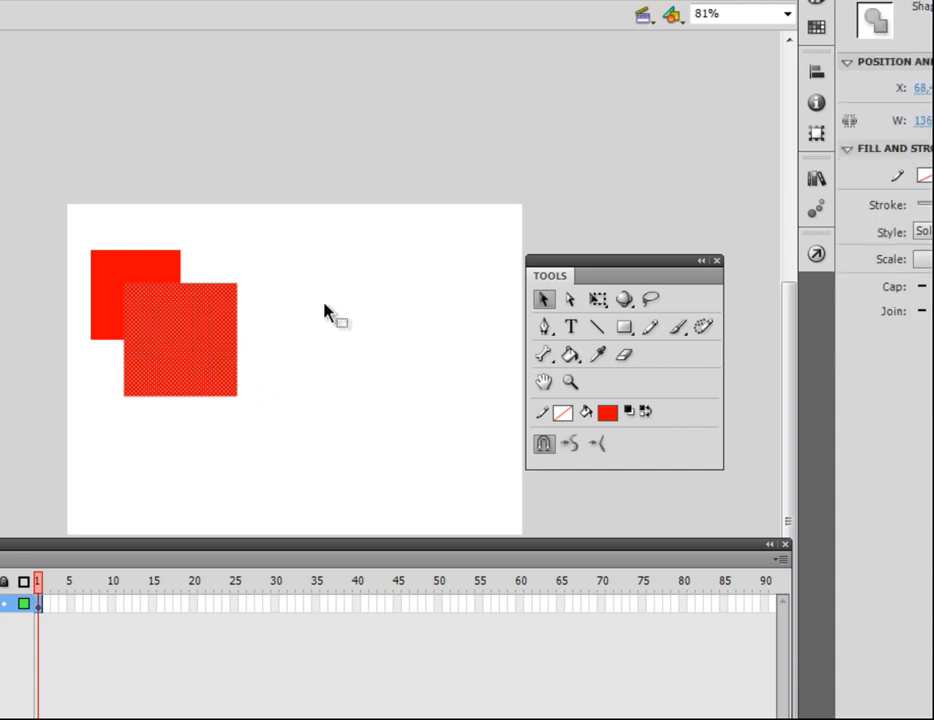
left_click(320, 310)
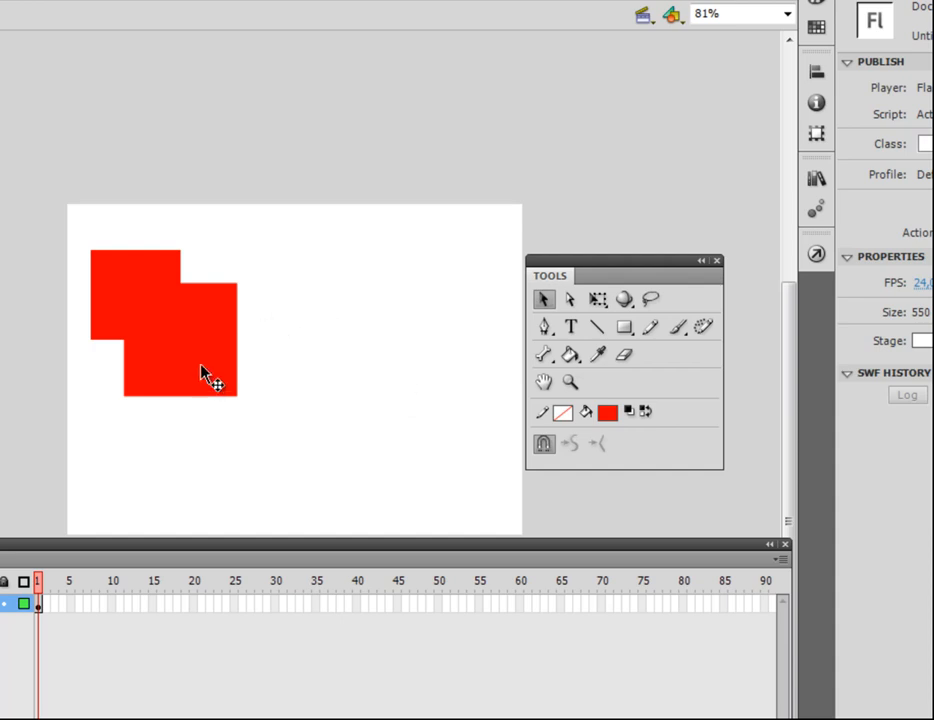
Step: Move the merged red shape around the stage as one piece, leaving it at about X 62
left_click_drag(204, 370, 336, 399)
left_click(396, 371)
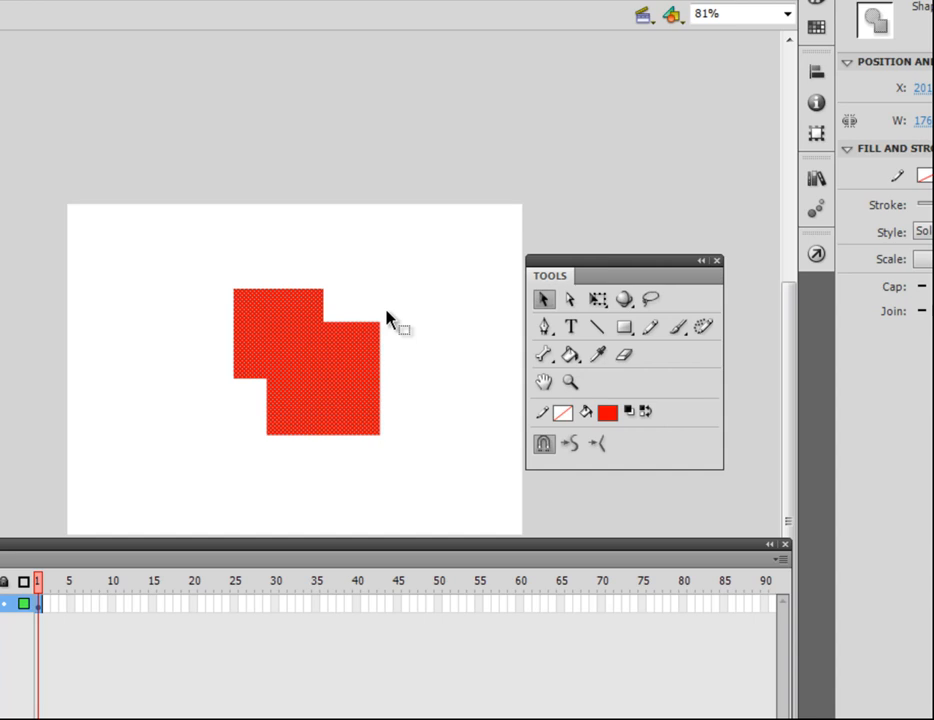
left_click(417, 296)
left_click(371, 365)
left_click_drag(314, 397, 290, 413)
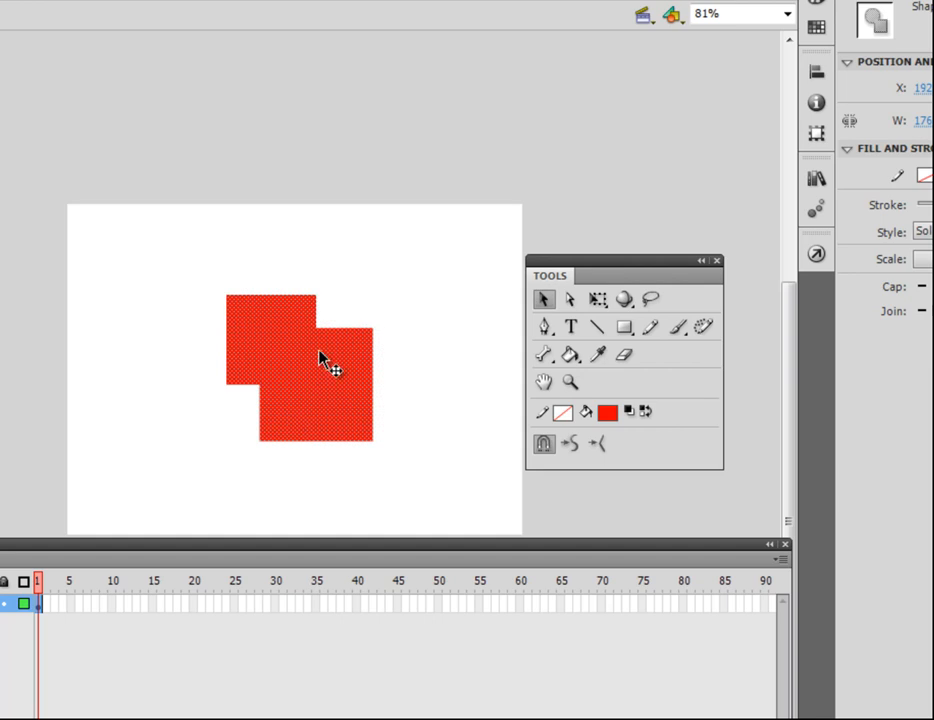
left_click(411, 315)
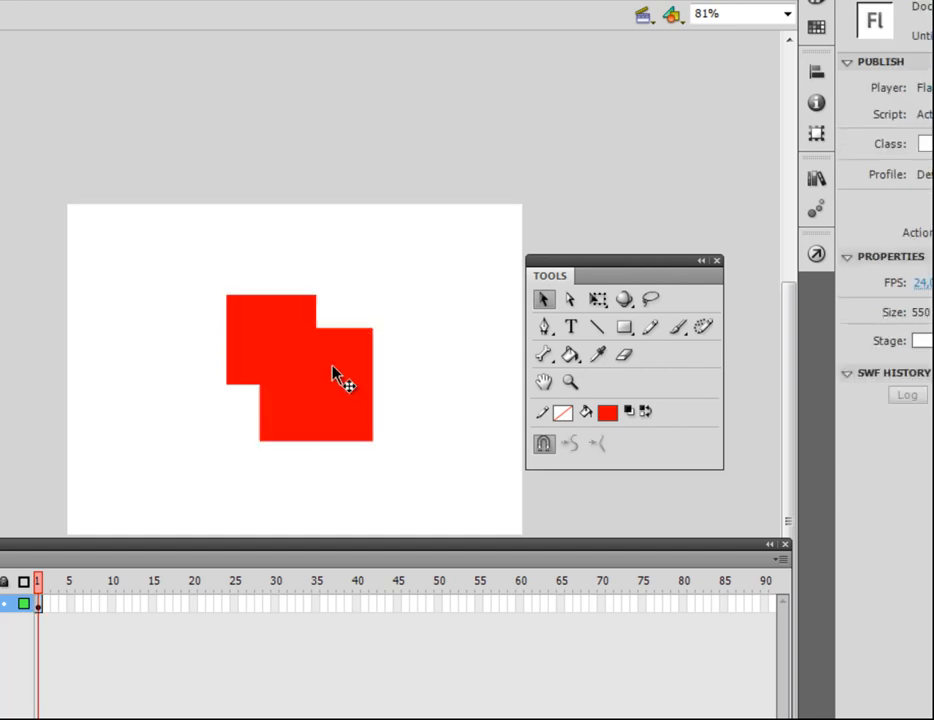
left_click_drag(333, 371, 226, 366)
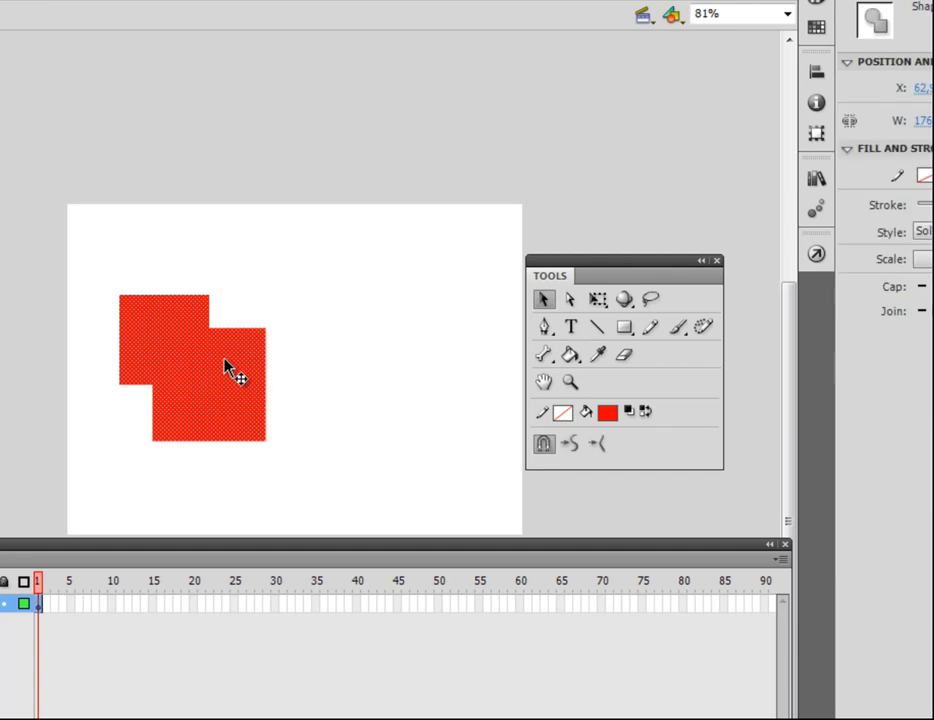
Step: Draw a third square about 154 px wide beside the merged shape and change its fill to blue
left_click(624, 327)
mouse_move(368, 301)
left_mouse_down()
mouse_move(488, 436)
mouse_move(495, 428)
left_mouse_up()
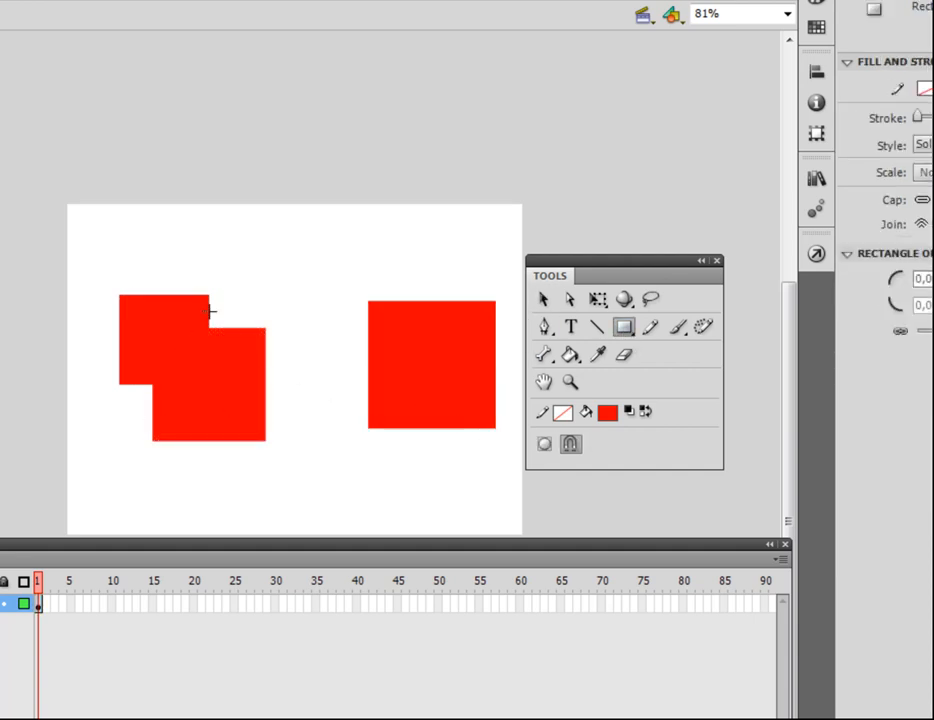
left_click(544, 298)
left_click(438, 358)
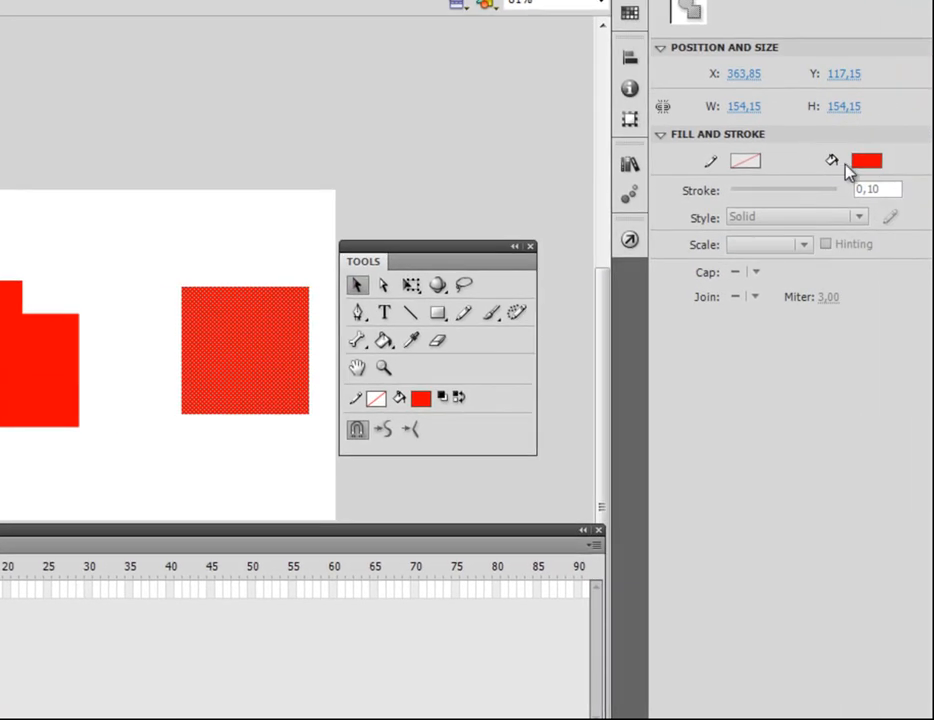
left_click(862, 162)
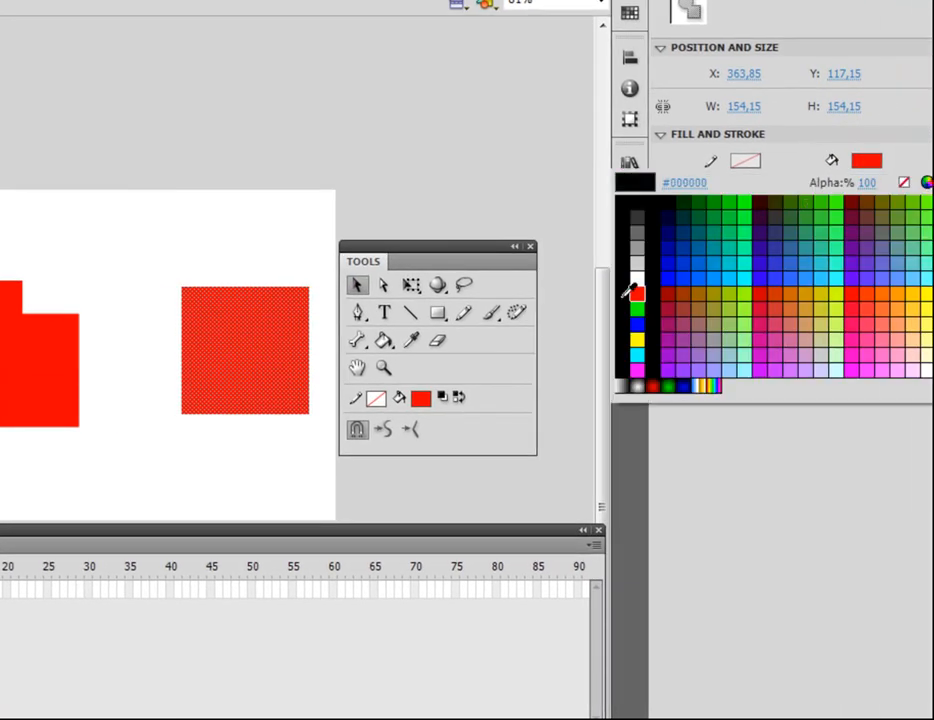
left_click(637, 325)
left_click(491, 295)
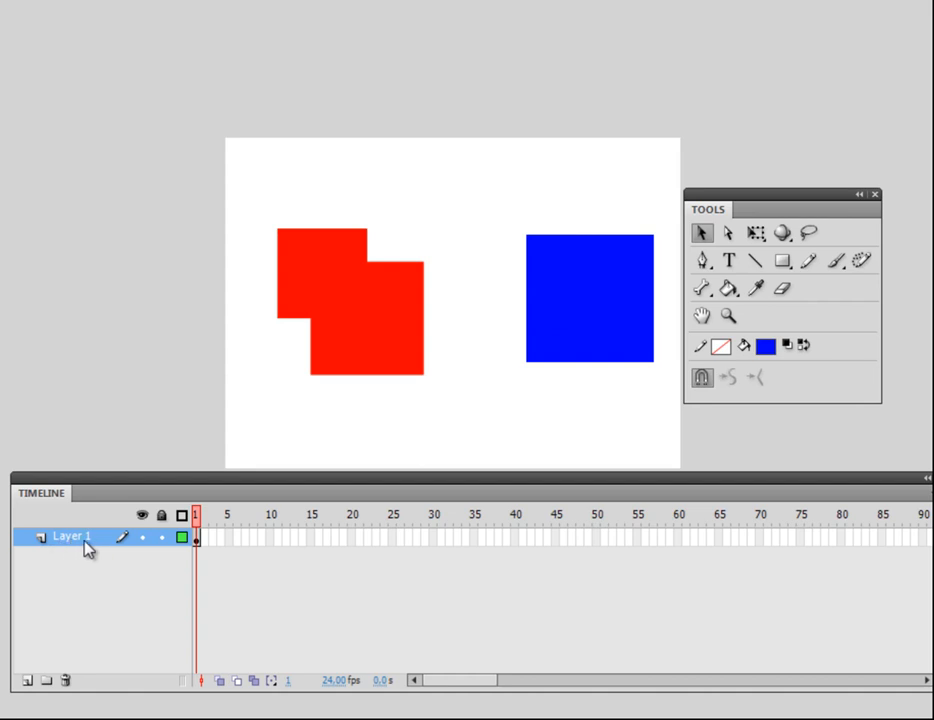
Step: Overlap the red shape's lower-right part with the blue square, deselect it, and move it away again to cut out the covered area
left_click(598, 301)
left_click_drag(603, 300, 427, 361)
left_click(608, 280)
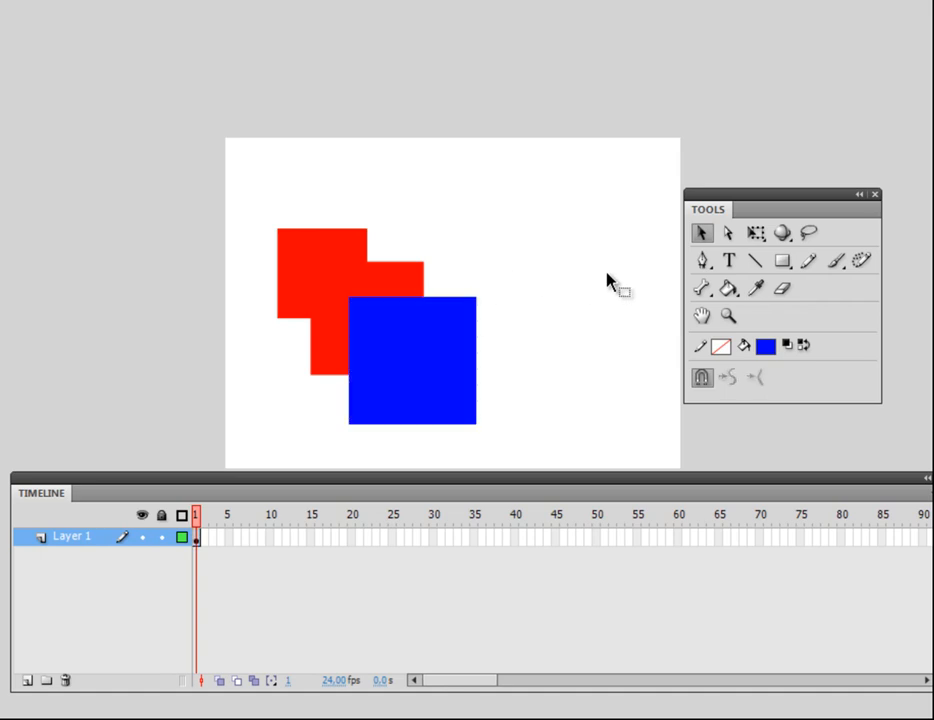
left_click(400, 365)
left_click_drag(400, 365, 565, 346)
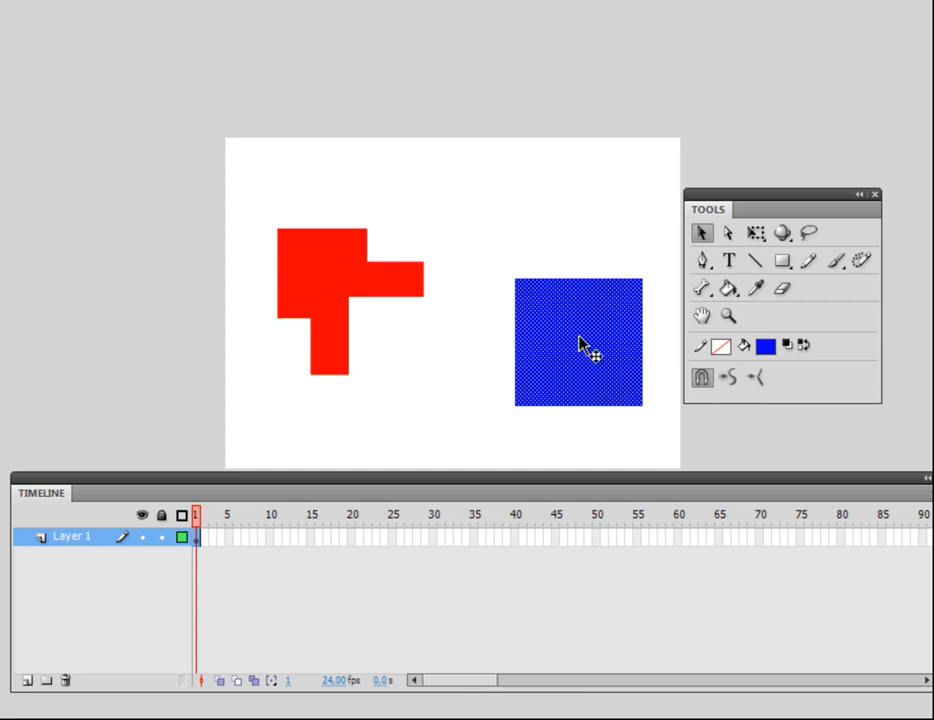
Step: Delete the remaining red shape and move the blue square near the stage's left edge, at about Y 129.5
left_click(338, 284)
key("Delete")
left_click_drag(588, 354, 311, 318)
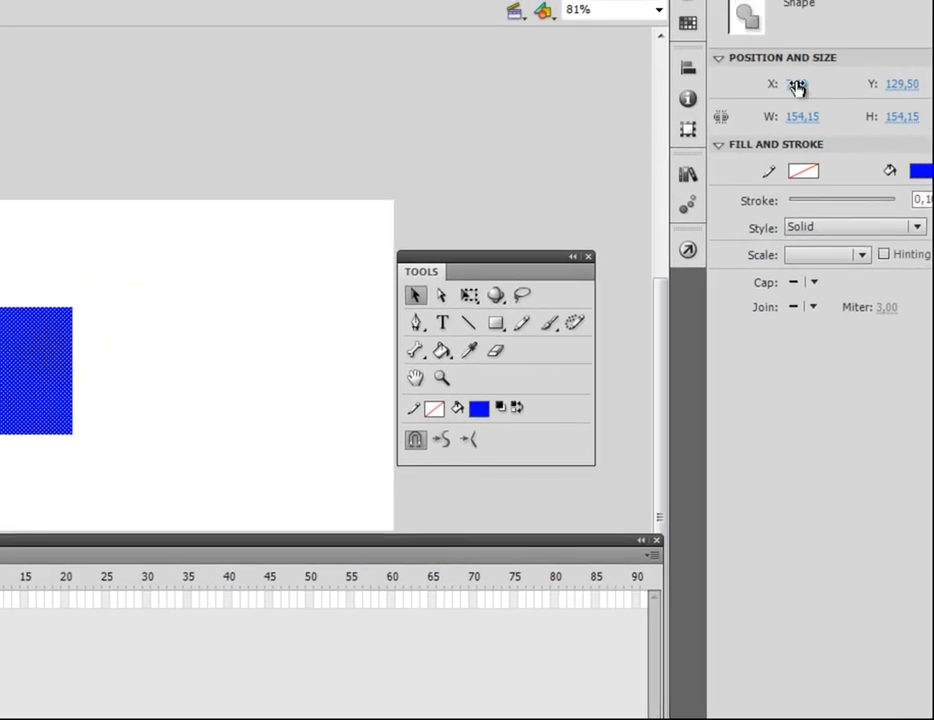
Step: Position the blue square at about X 13, Y 92.5 and reduce its width to 142.15 and its height slightly
mouse_move(798, 85)
left_mouse_down()
mouse_move(819, 83)
mouse_move(788, 92)
mouse_move(805, 86)
left_mouse_up()
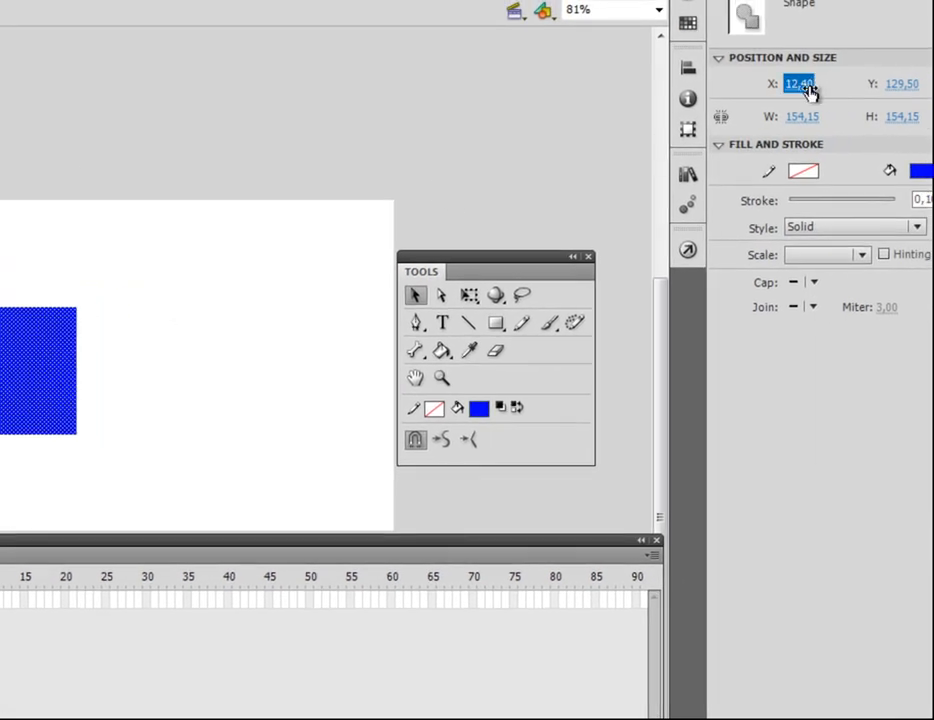
left_click_drag(905, 86, 880, 90)
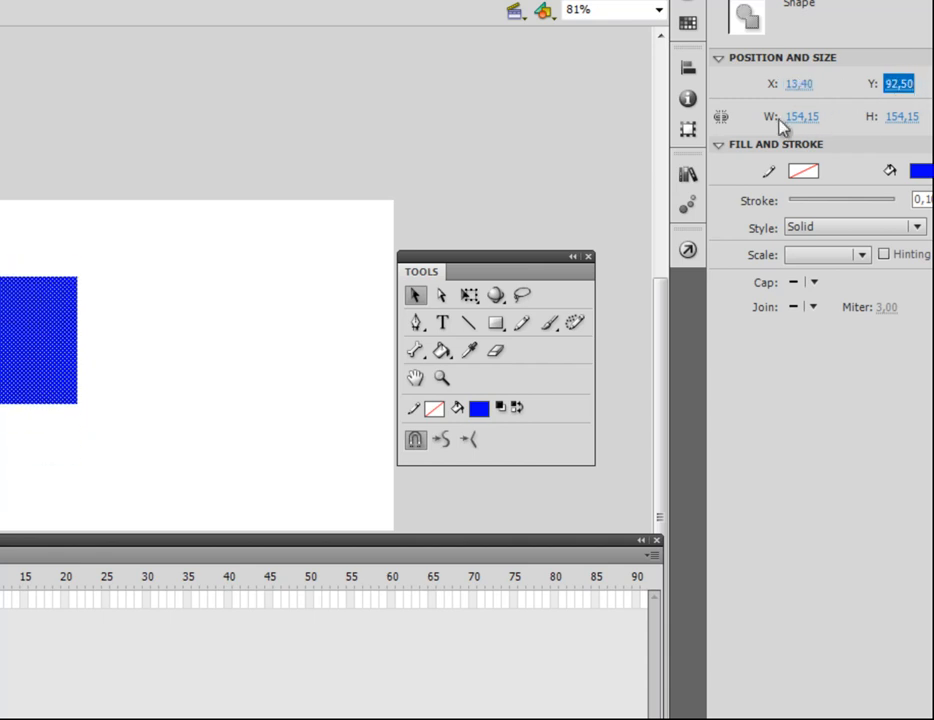
mouse_move(808, 121)
left_mouse_down()
mouse_move(933, 118)
mouse_move(703, 116)
mouse_move(933, 118)
mouse_move(803, 124)
left_mouse_up()
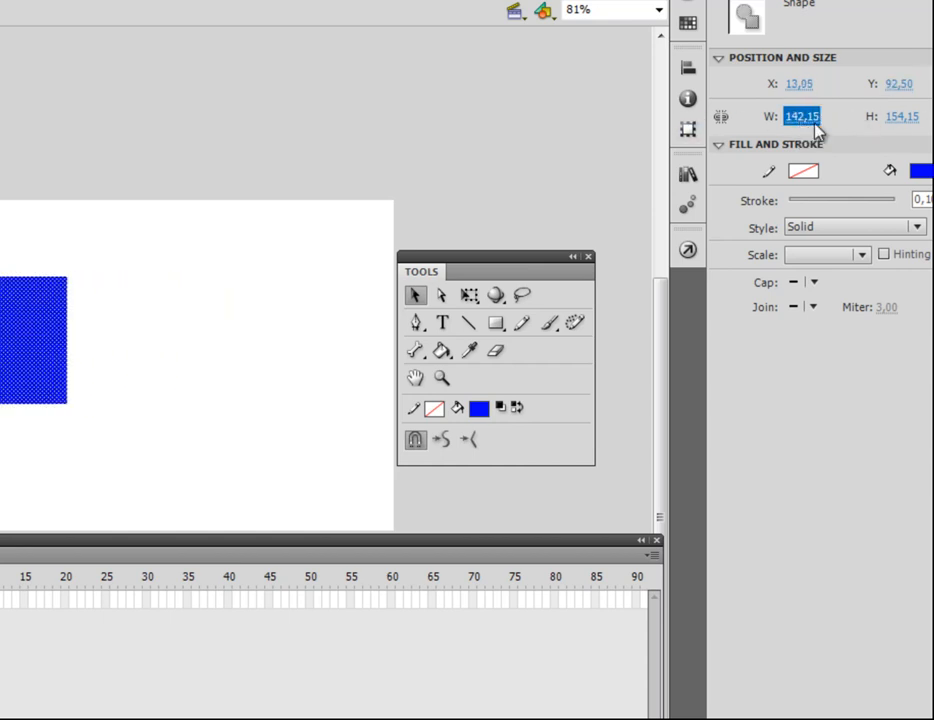
mouse_move(905, 118)
left_mouse_down()
mouse_move(933, 117)
mouse_move(871, 117)
mouse_move(925, 117)
mouse_move(893, 125)
left_mouse_up()
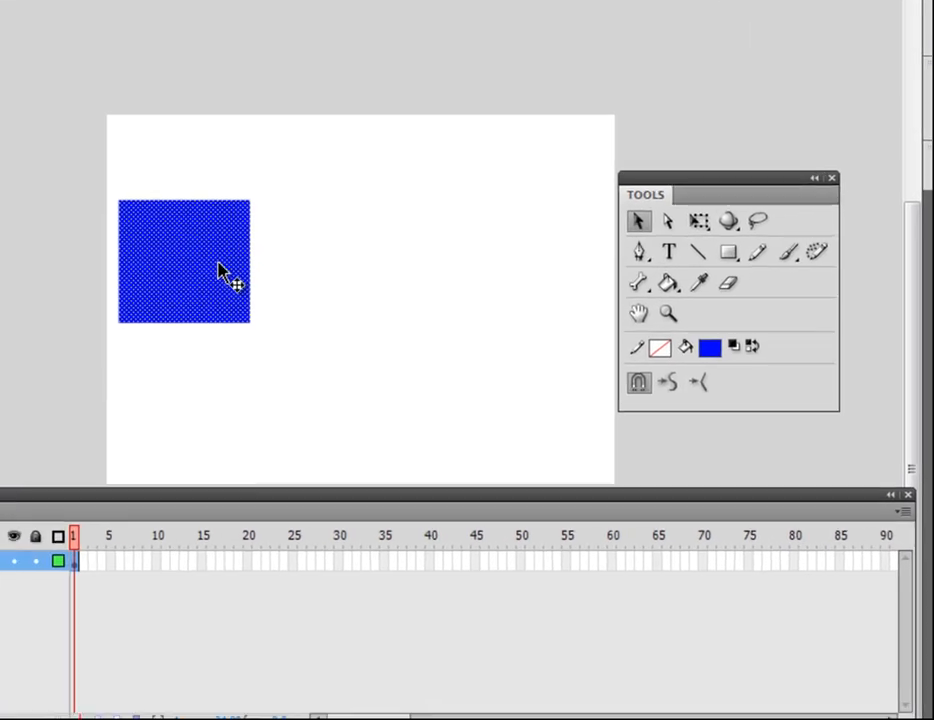
Step: Move the blue shape down the stage and slightly closer to the left edge
left_click_drag(34, 330, 27, 383)
left_click_drag(258, 312, 260, 311)
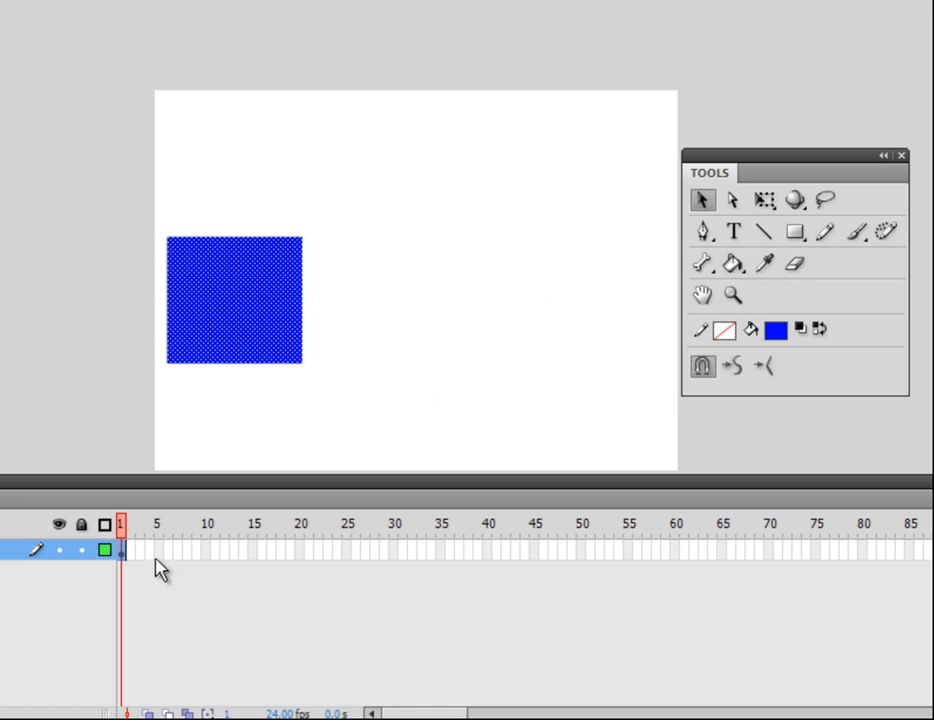
mouse_move(246, 298)
left_mouse_down()
mouse_move(584, 303)
mouse_move(233, 309)
left_mouse_up()
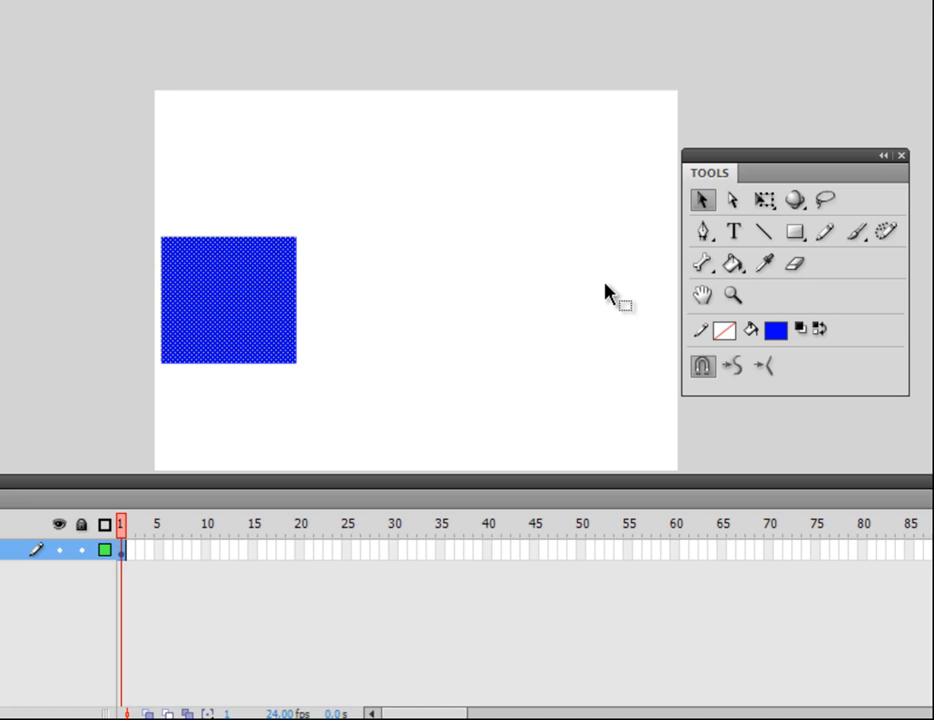
Step: Insert a keyframe at frame 20 of the blue square's layer
left_click(301, 550)
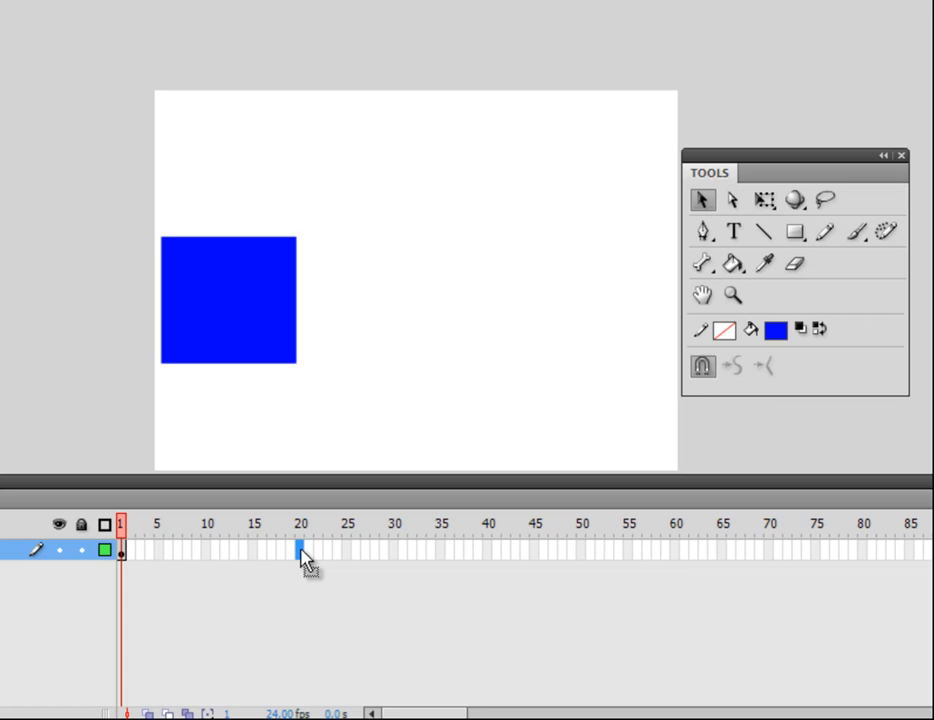
right_click(300, 550)
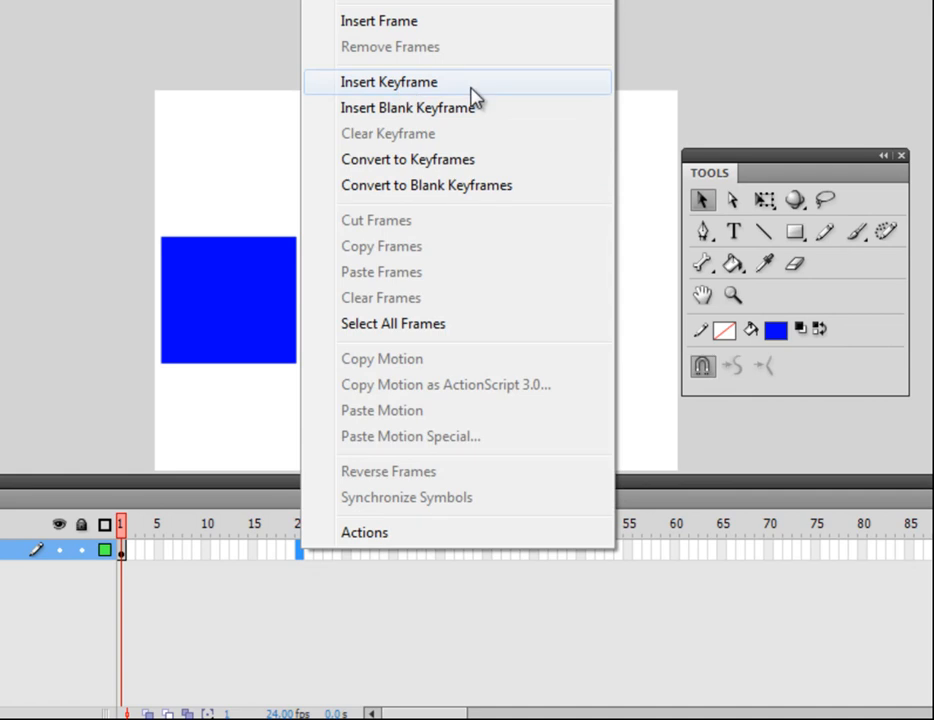
left_click(414, 86)
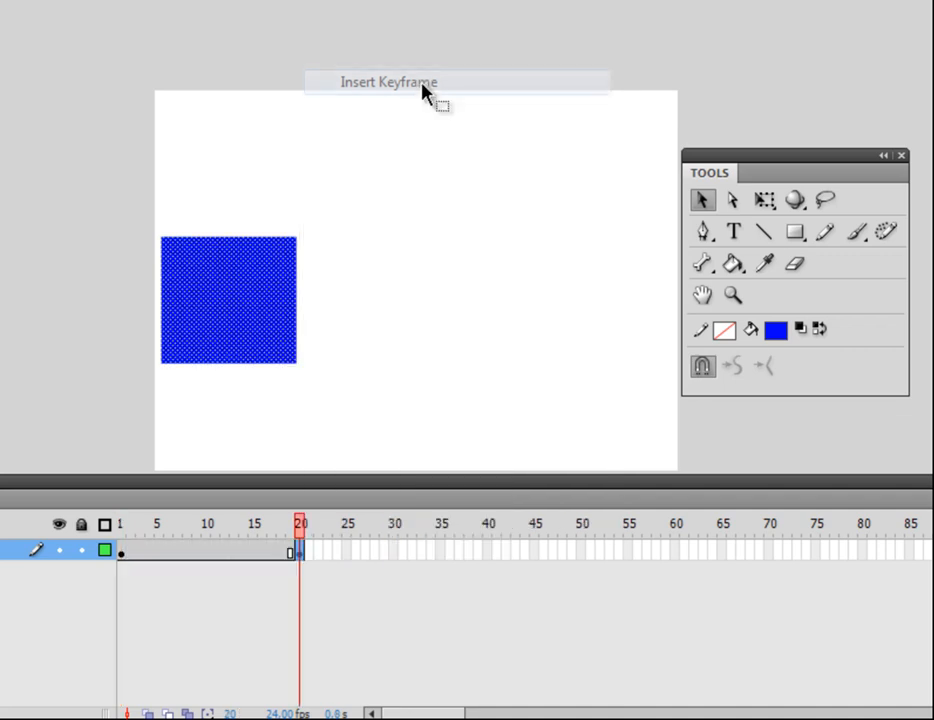
Step: On frame 20, move the blue square straight across to the stage's right side and compare it with frame 1
left_click(121, 553)
left_click(300, 552)
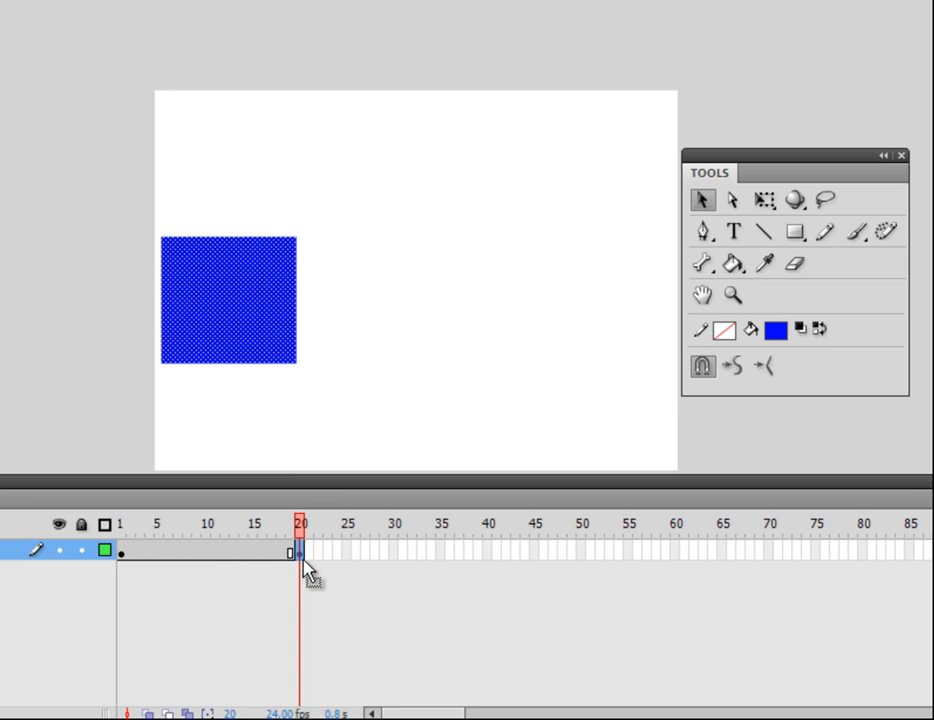
left_click_drag(240, 323, 590, 320)
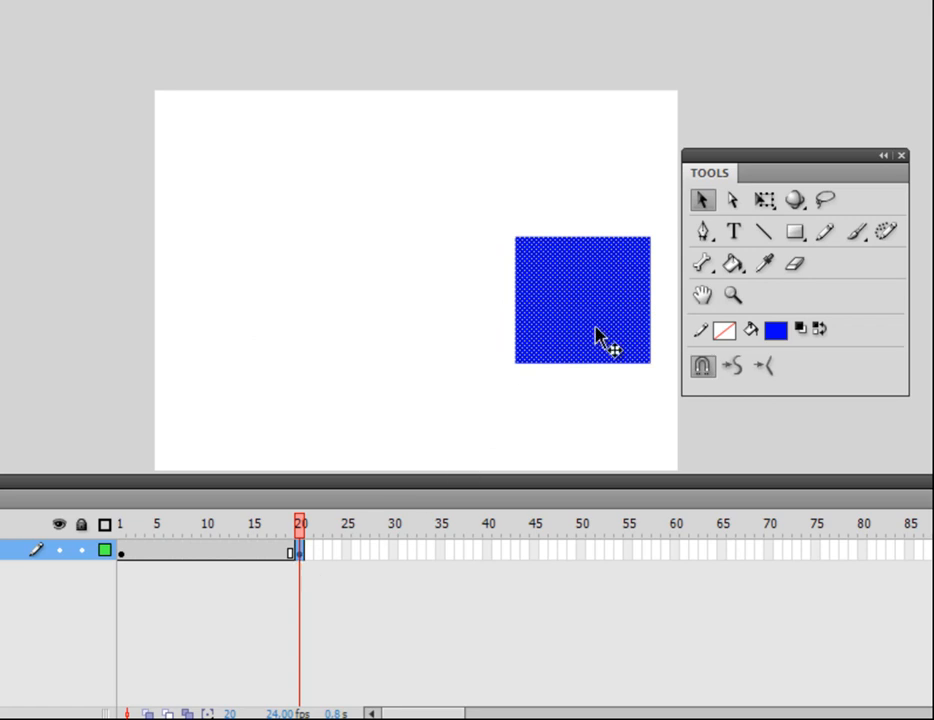
left_click(123, 555)
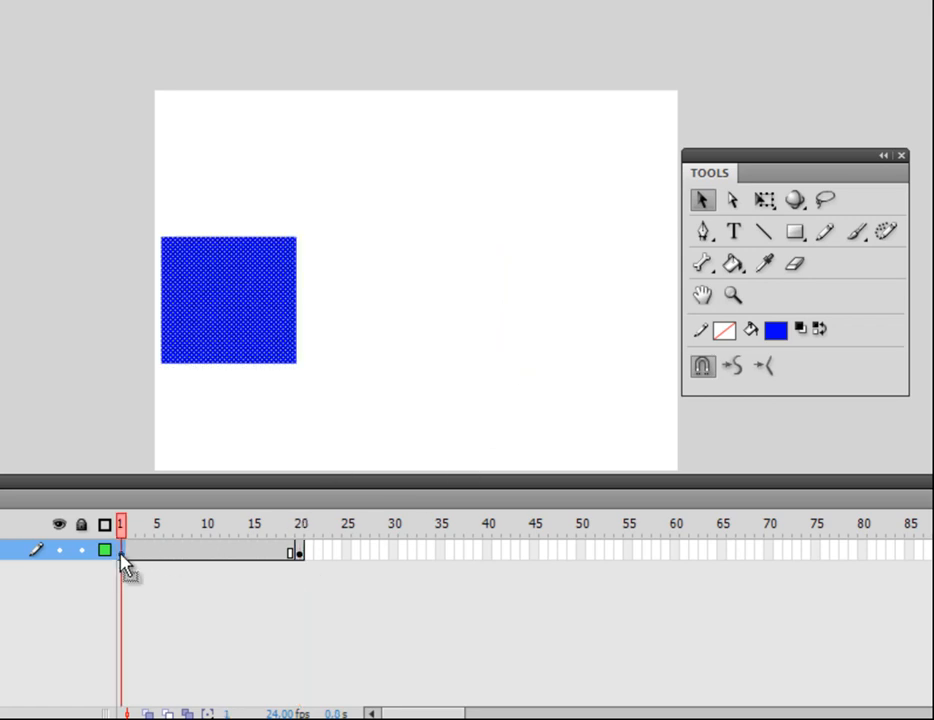
left_click(301, 553)
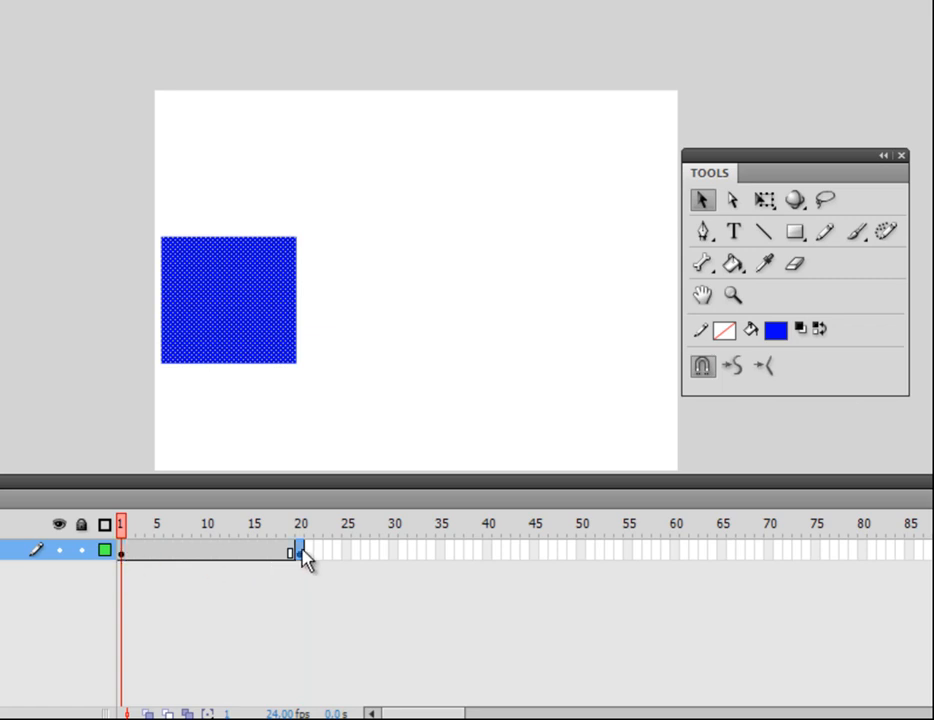
left_click(120, 549)
left_click(122, 553)
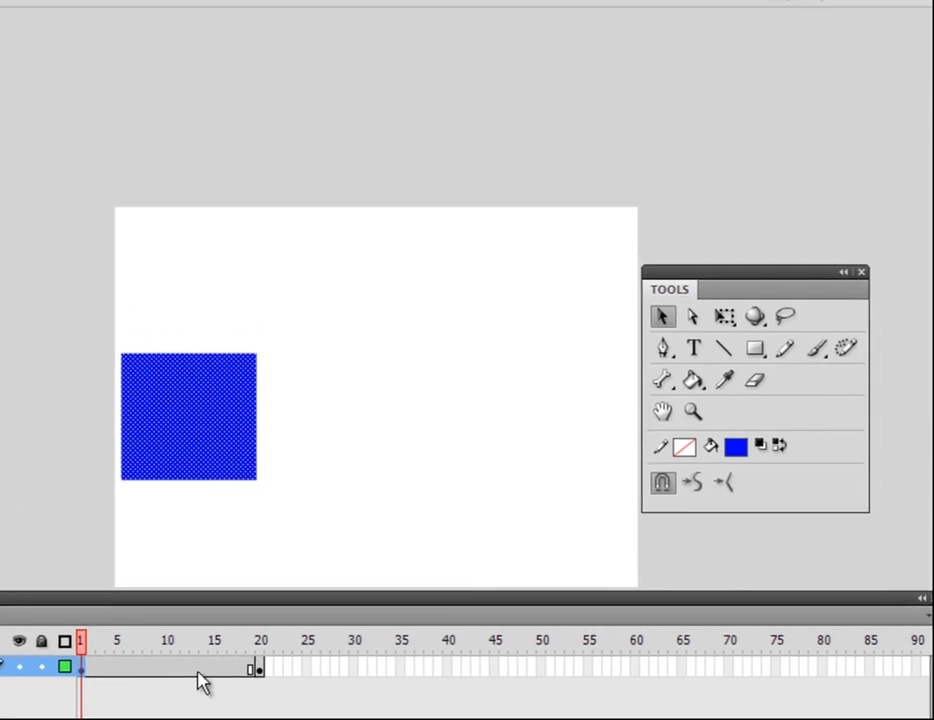
Step: Examine the frames between keyframes 1 and 20 and the tween types offered for them
right_click(161, 664)
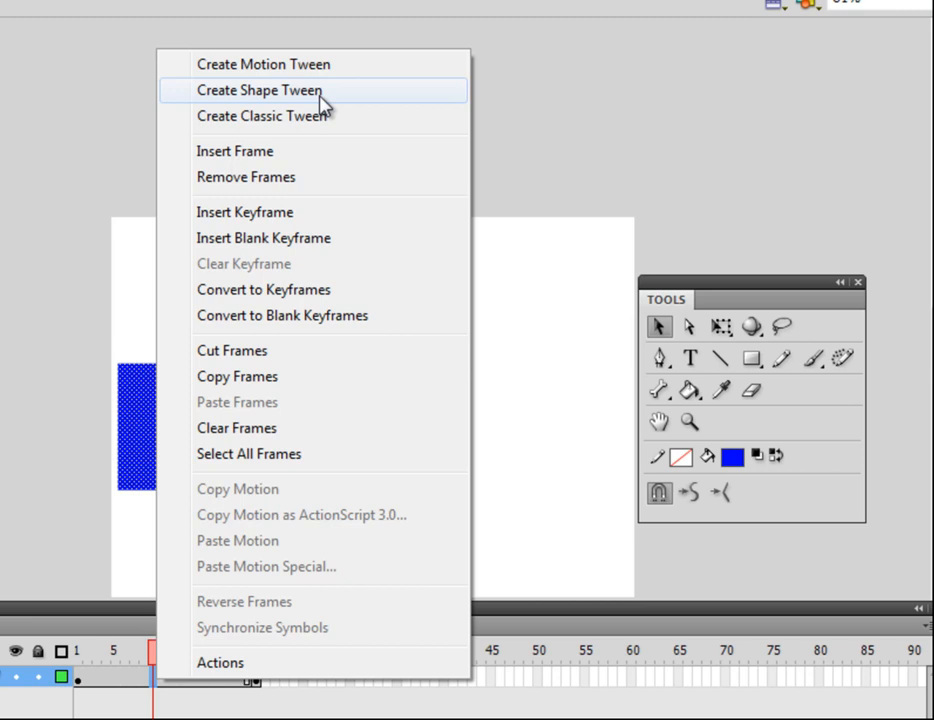
left_click(130, 712)
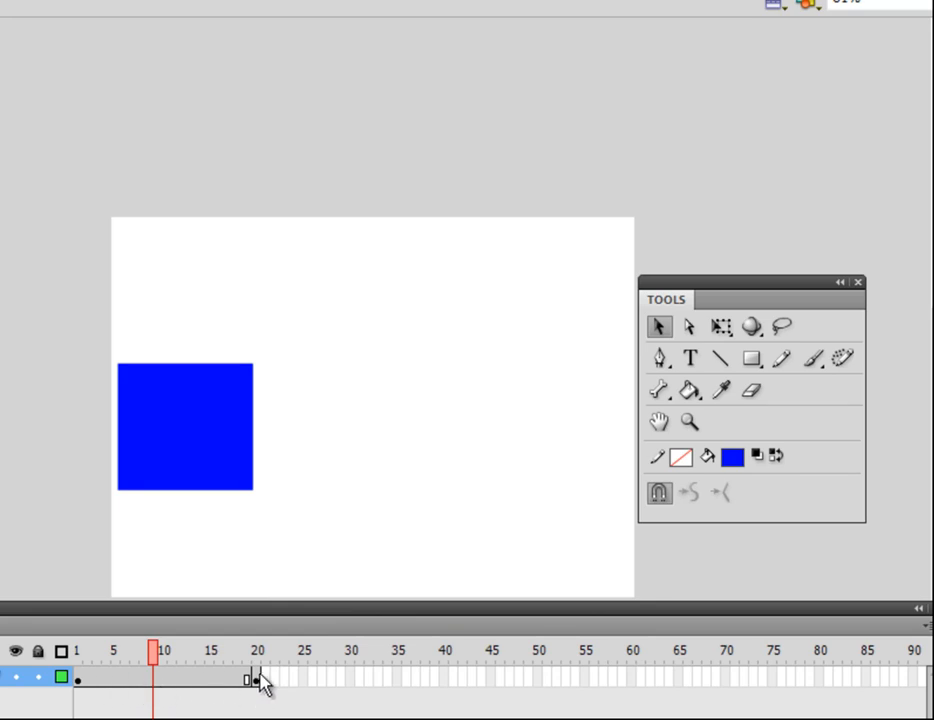
left_click(89, 680)
left_click_drag(89, 683, 240, 690)
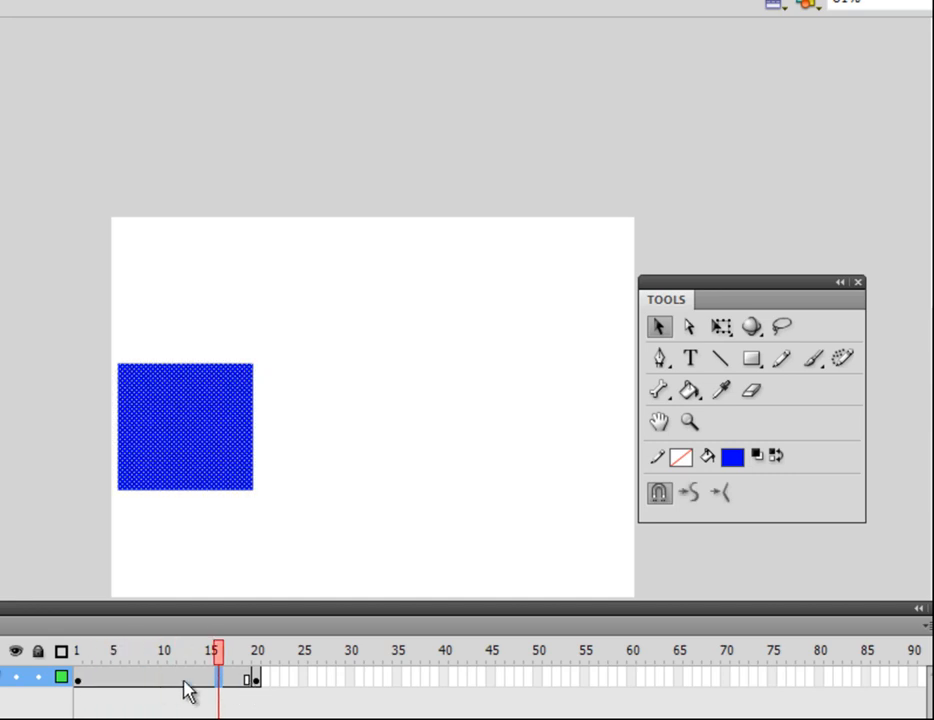
left_click(255, 680)
left_click(171, 680)
right_click(171, 680)
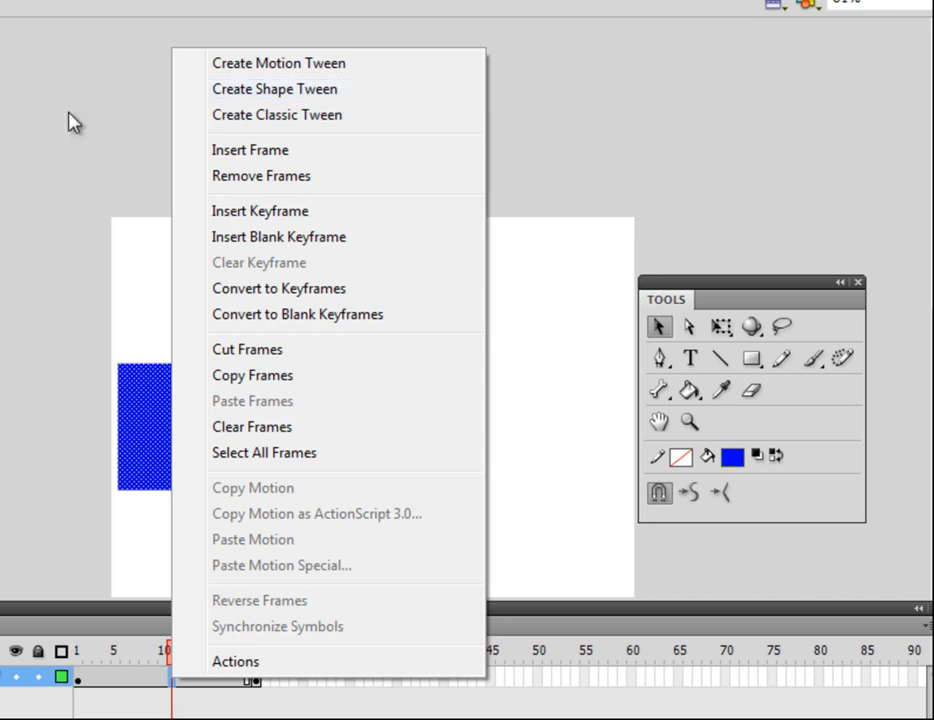
left_click(31, 131)
Step: Create a shape tween on the frame span between the keyframes at frames 1 and 20
left_click(125, 442)
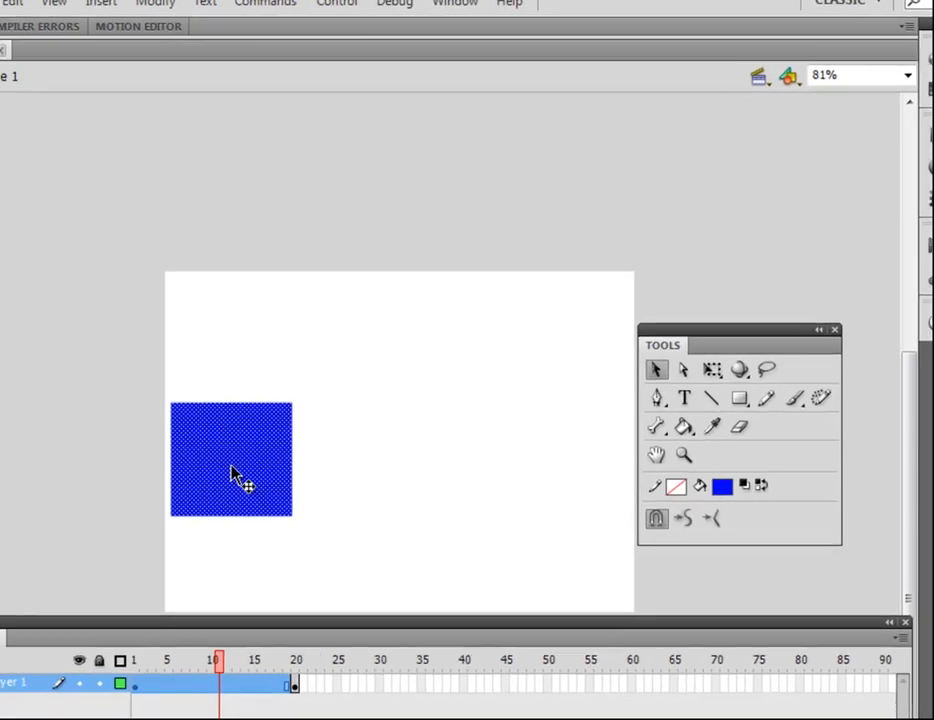
right_click(212, 684)
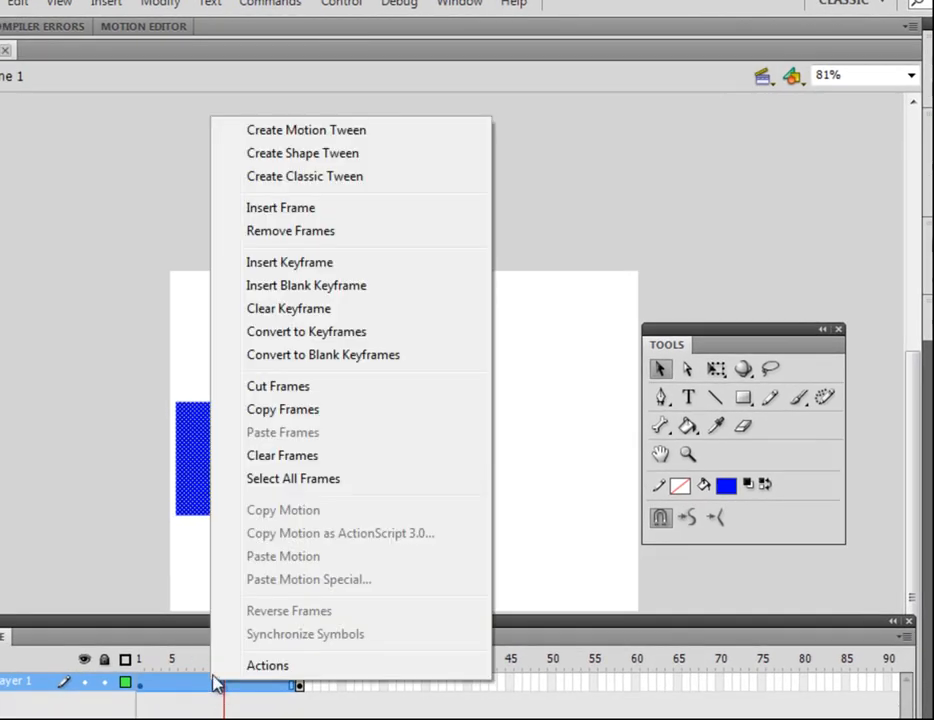
left_click(313, 155)
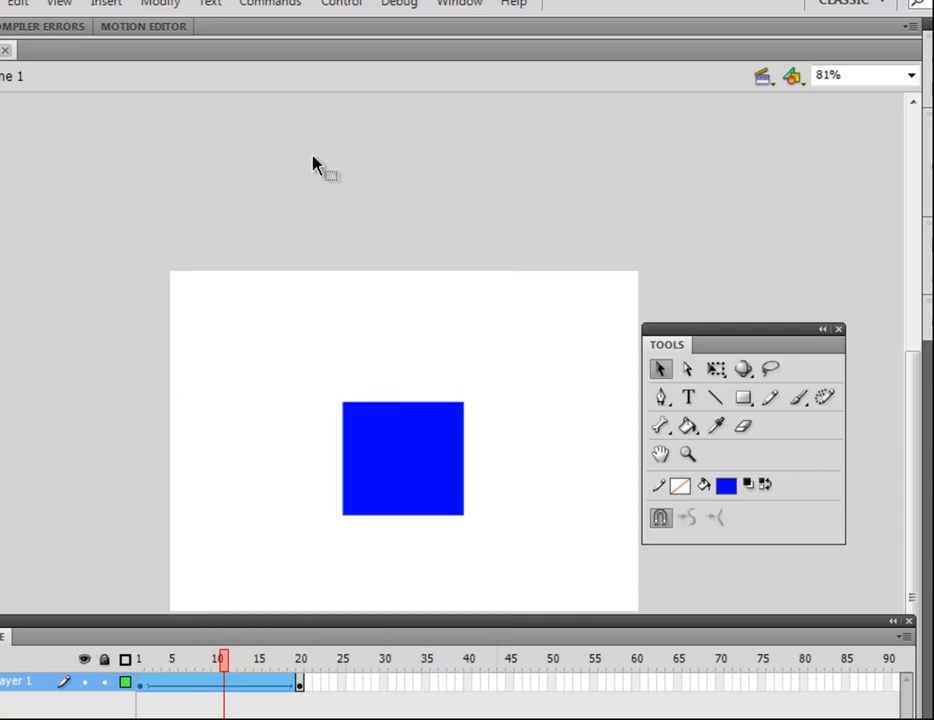
Step: Deselect the tweened frames and play the blue square's animation from frame 1
left_click(146, 708)
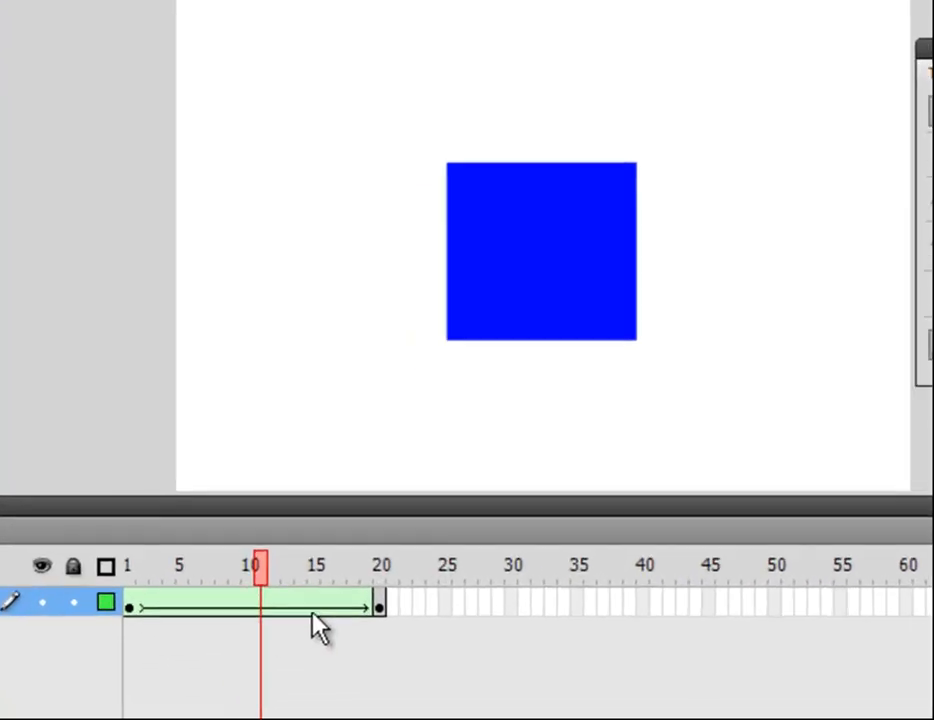
left_click(130, 606)
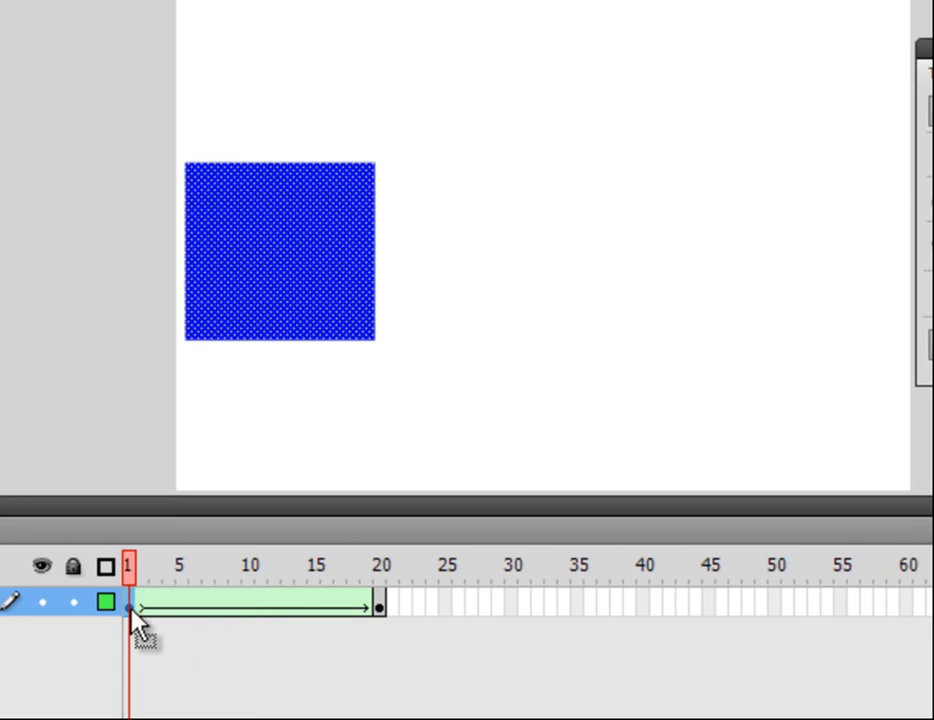
key("Return")
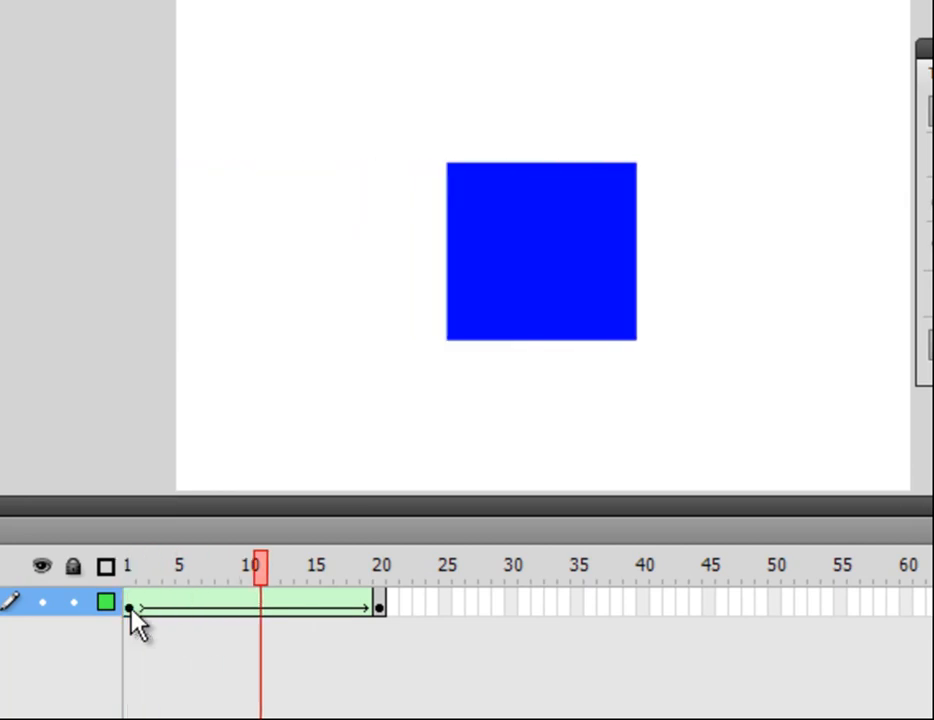